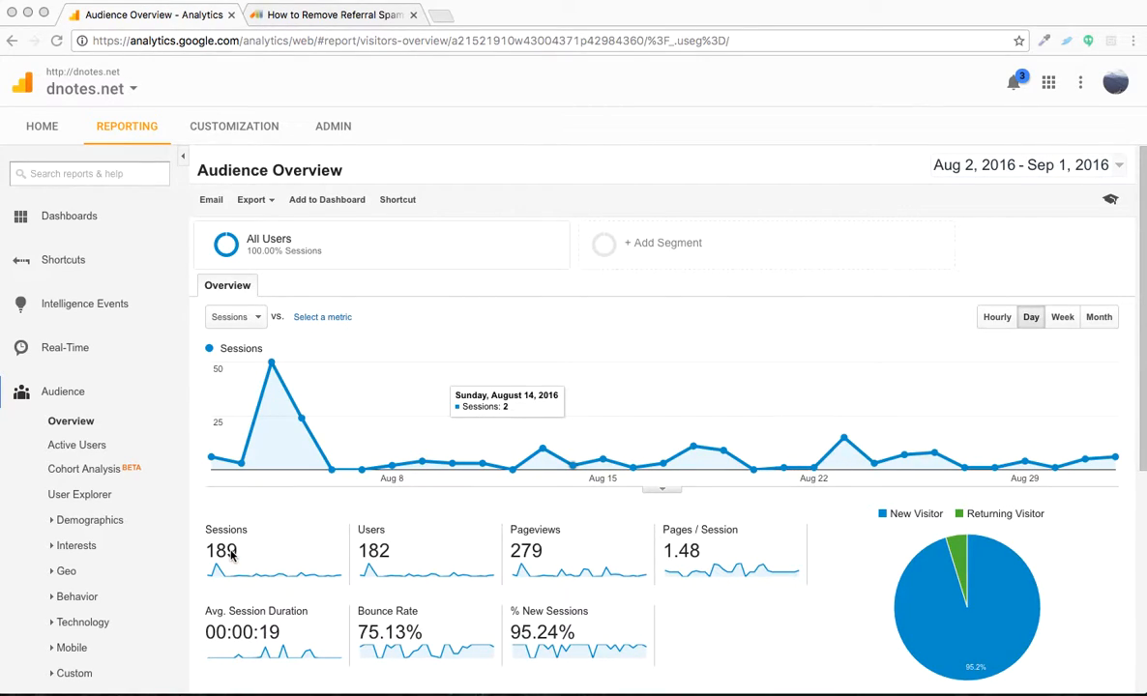
- Open the Network report under Audience Technology and show its table by Hostname
{"action": "scroll", "coordinate": [92, 581], "scroll_direction": "down", "scroll_amount": 1}
{"action": "scroll", "coordinate": [92, 581], "scroll_direction": "down", "scroll_amount": 4}
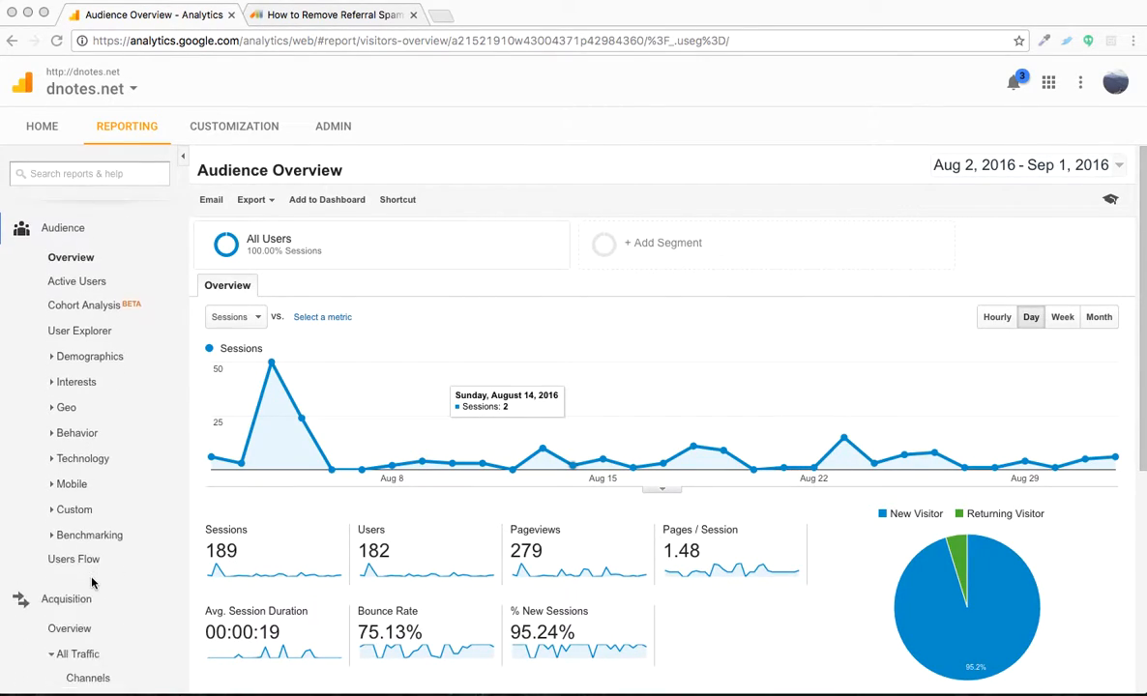
{"action": "scroll", "coordinate": [92, 581], "scroll_direction": "up", "scroll_amount": 3}
{"action": "scroll", "coordinate": [92, 582], "scroll_direction": "down", "scroll_amount": 2}
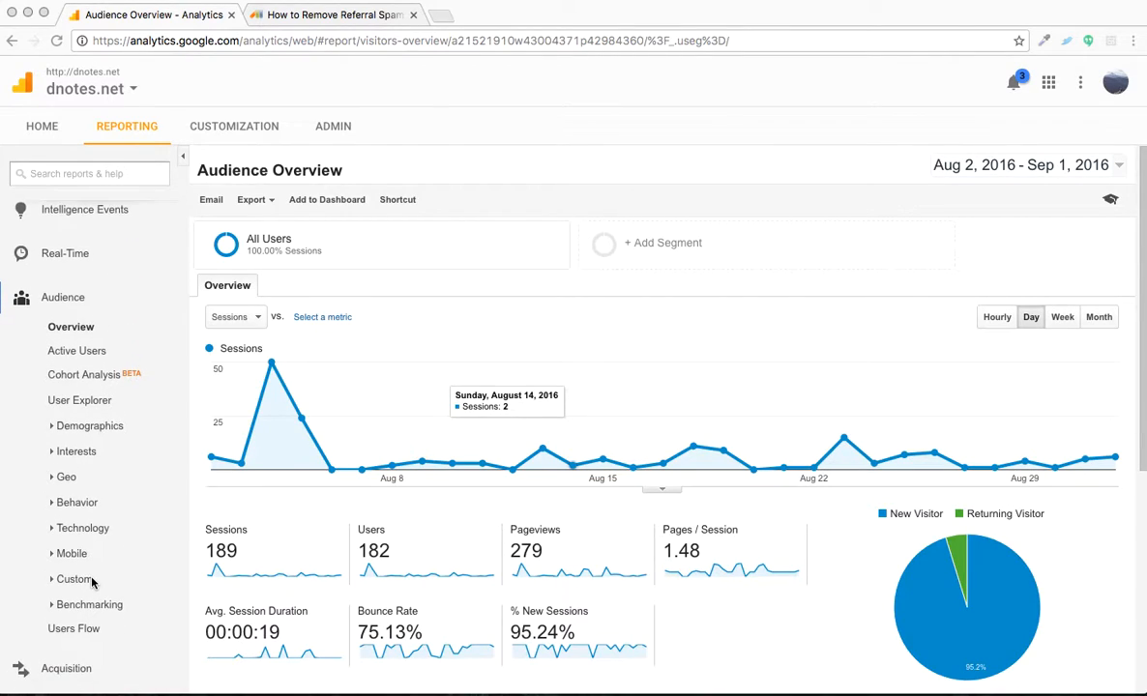
{"action": "scroll", "coordinate": [93, 582], "scroll_direction": "up", "scroll_amount": 3}
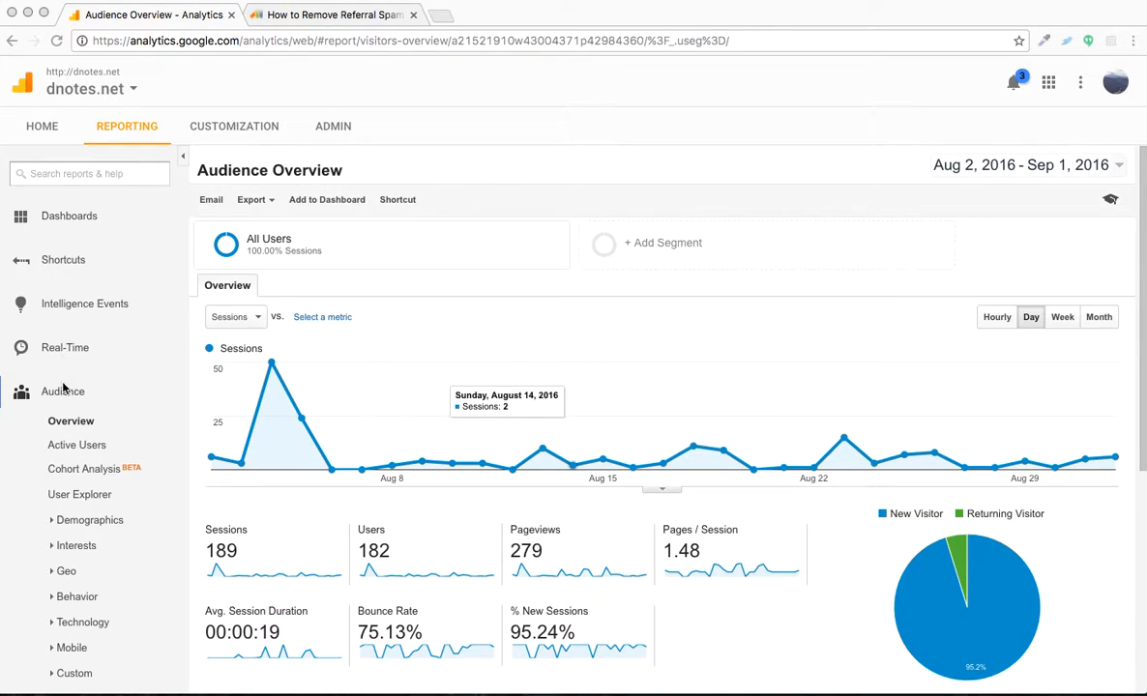
{"action": "left_click", "coordinate": [51, 622]}
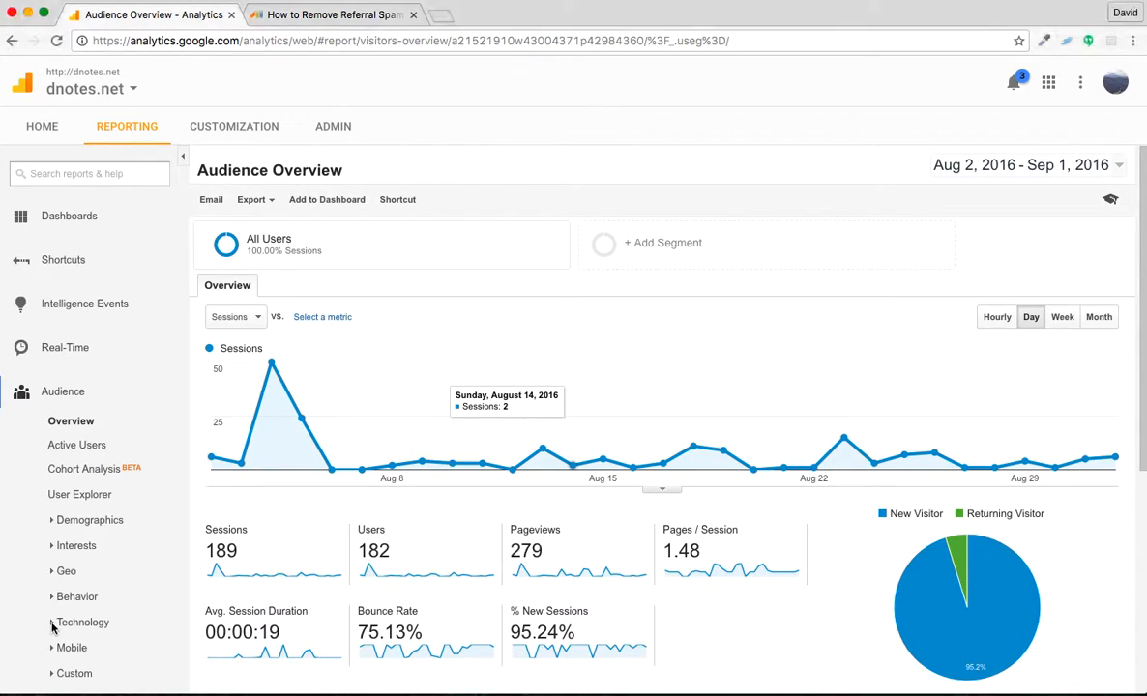
{"action": "left_click", "coordinate": [89, 671]}
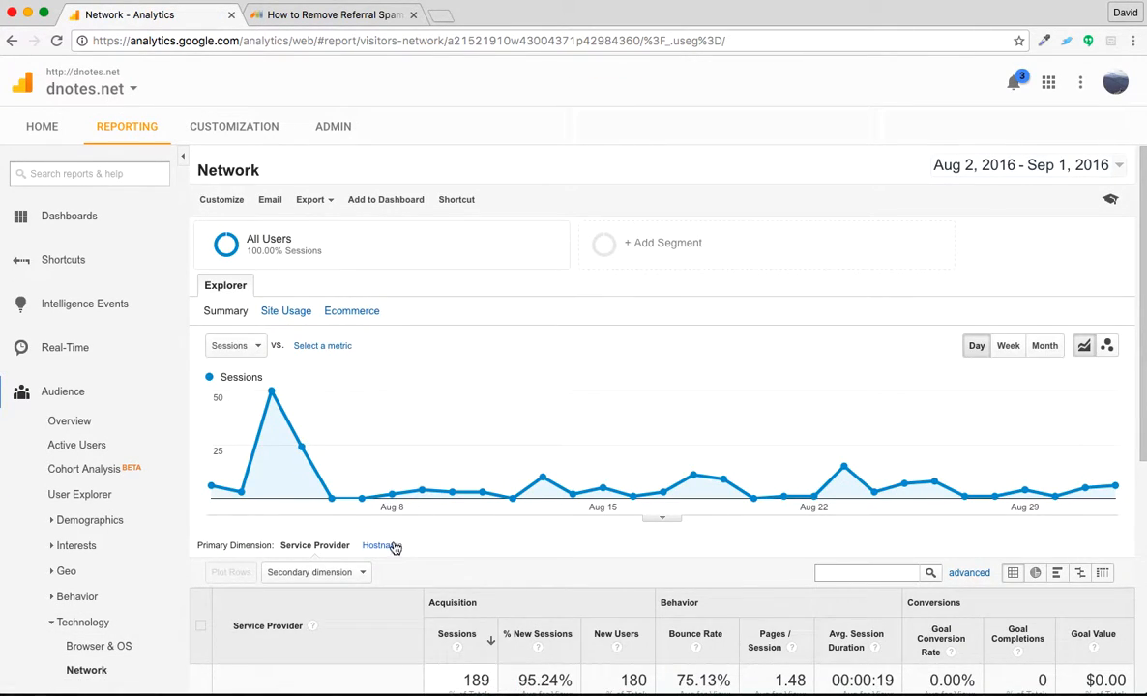
{"action": "left_click", "coordinate": [387, 547]}
{"action": "scroll", "coordinate": [394, 550], "scroll_direction": "down", "scroll_amount": 4}
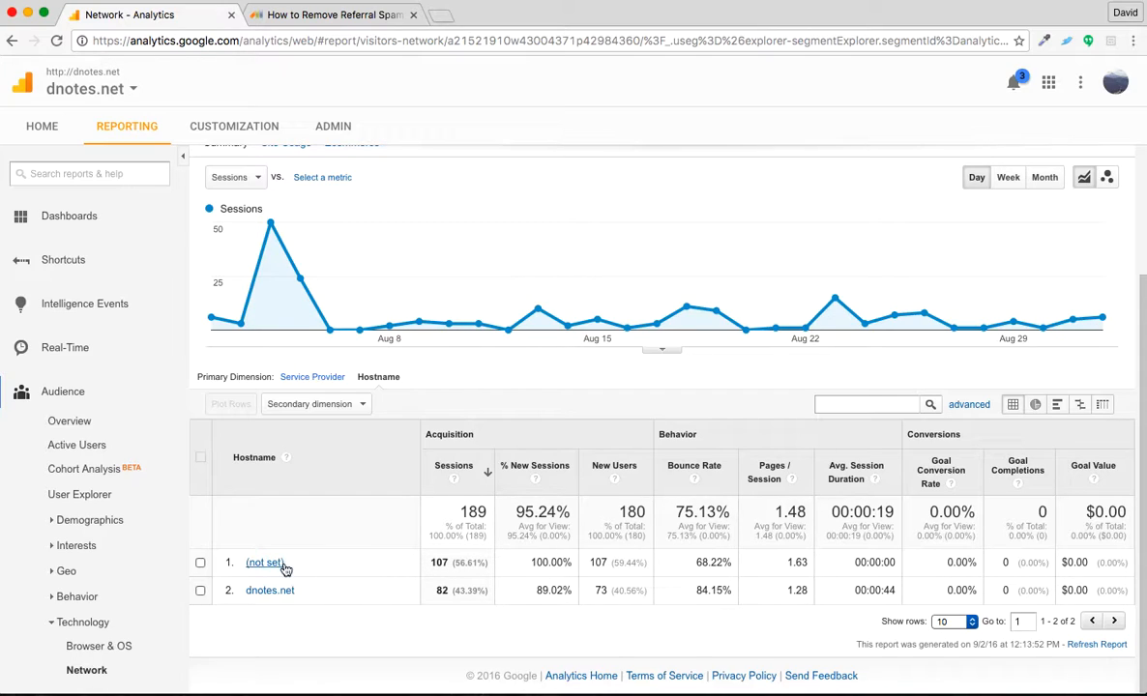
- Search the reports for "source", open the All Traffic Source/Medium report and examine its list of traffic sources
{"action": "left_click", "coordinate": [102, 174]}
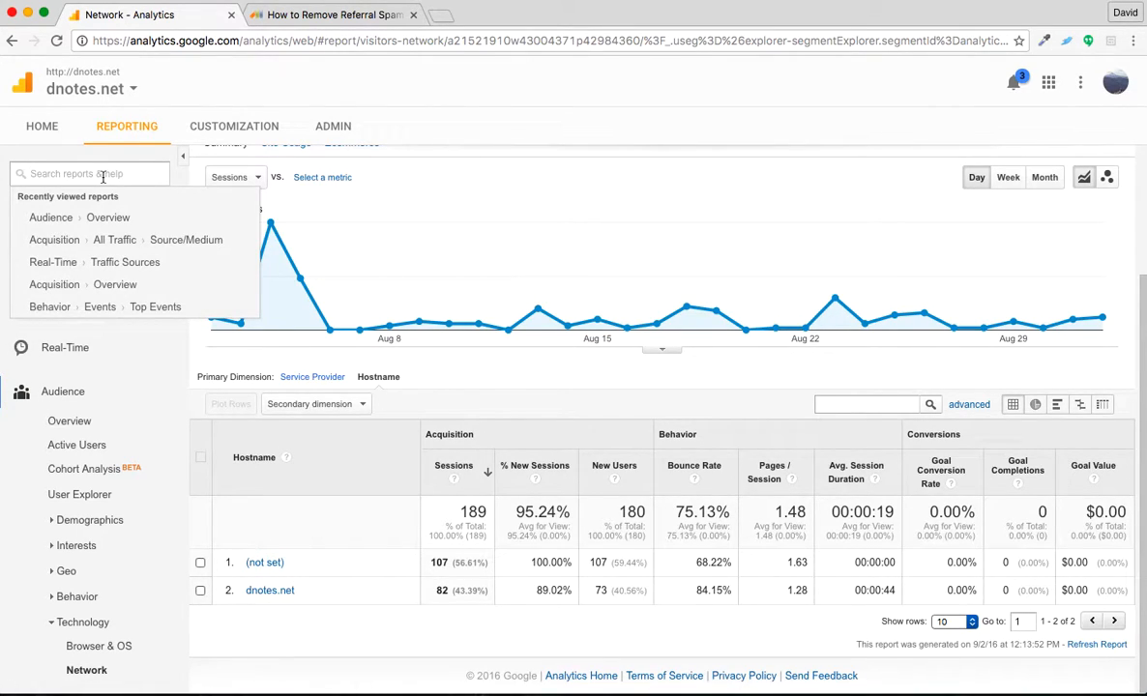
{"action": "type", "text": "sour"}
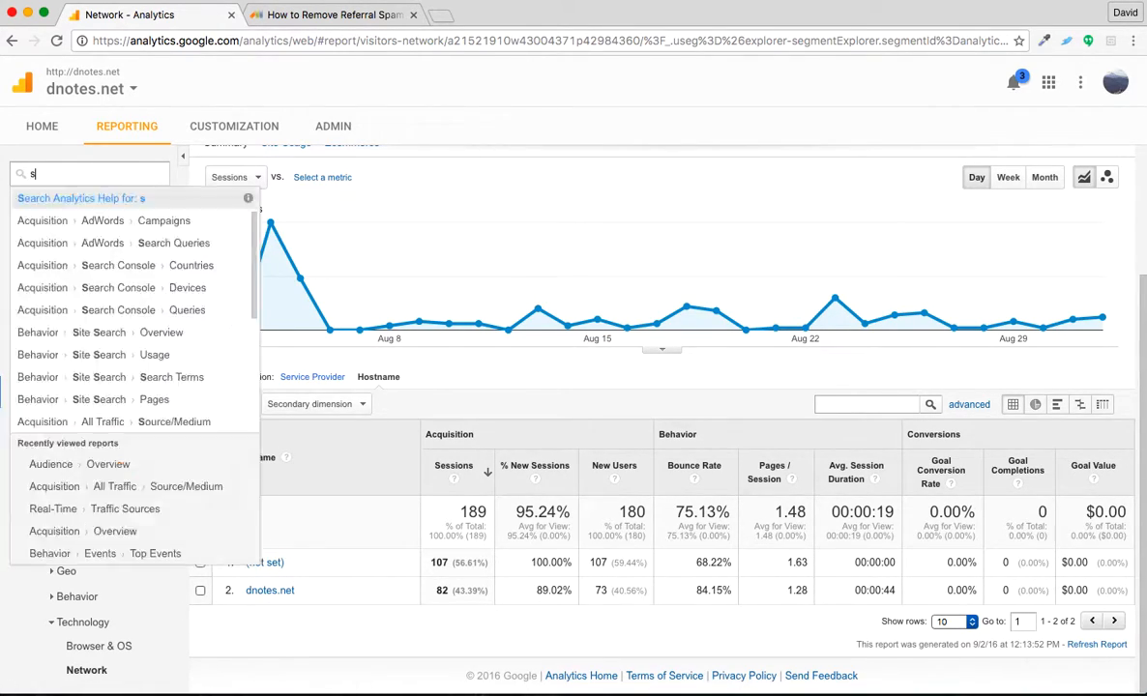
{"action": "type", "text": "ce"}
{"action": "key", "text": "Down"}
{"action": "key", "text": "Down"}
{"action": "key", "text": "Return"}
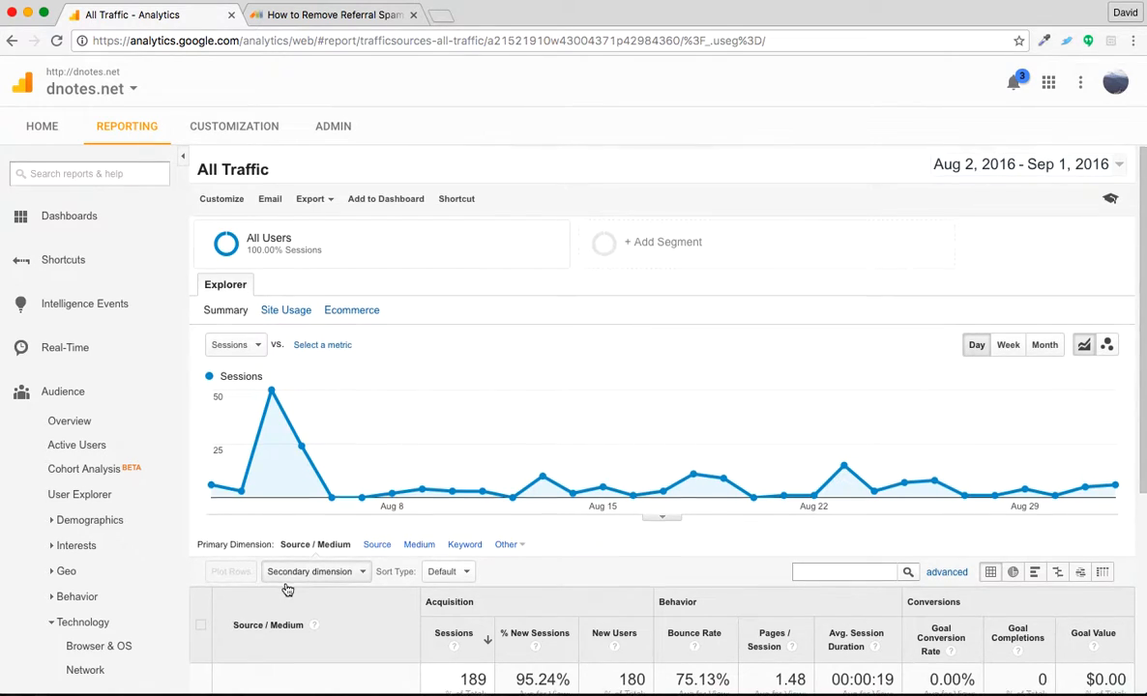
{"action": "scroll", "coordinate": [287, 589], "scroll_direction": "down", "scroll_amount": 5}
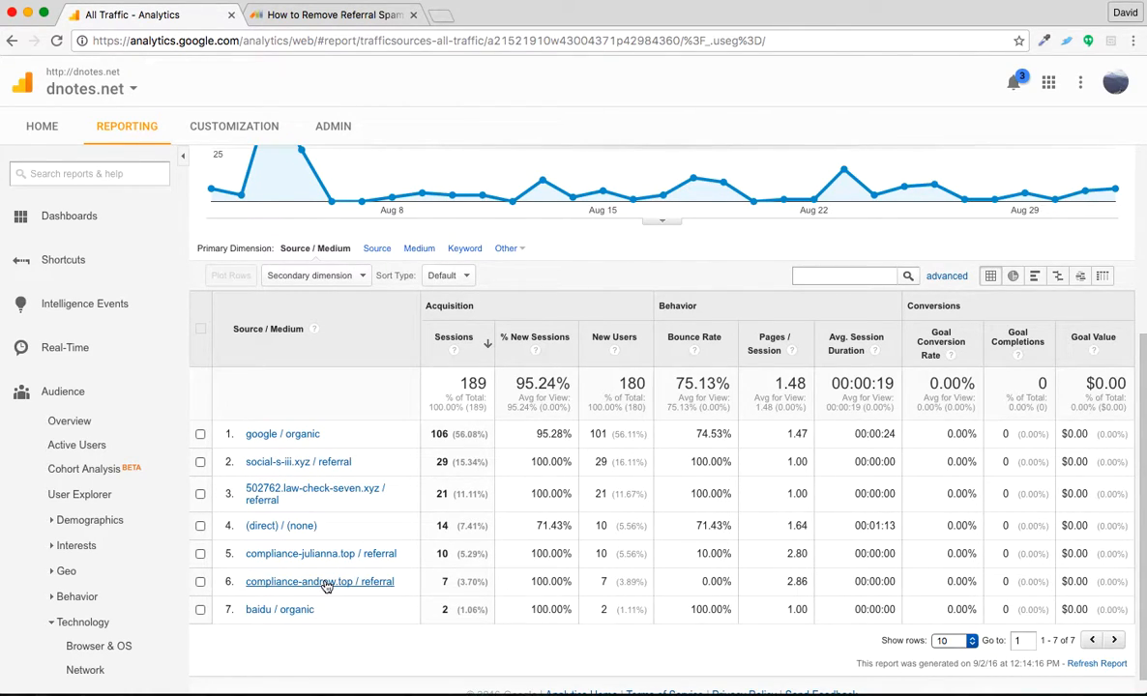
- Start a new custom segment for the All Traffic report and open its advanced Conditions
{"action": "scroll", "coordinate": [416, 503], "scroll_direction": "up", "scroll_amount": 5}
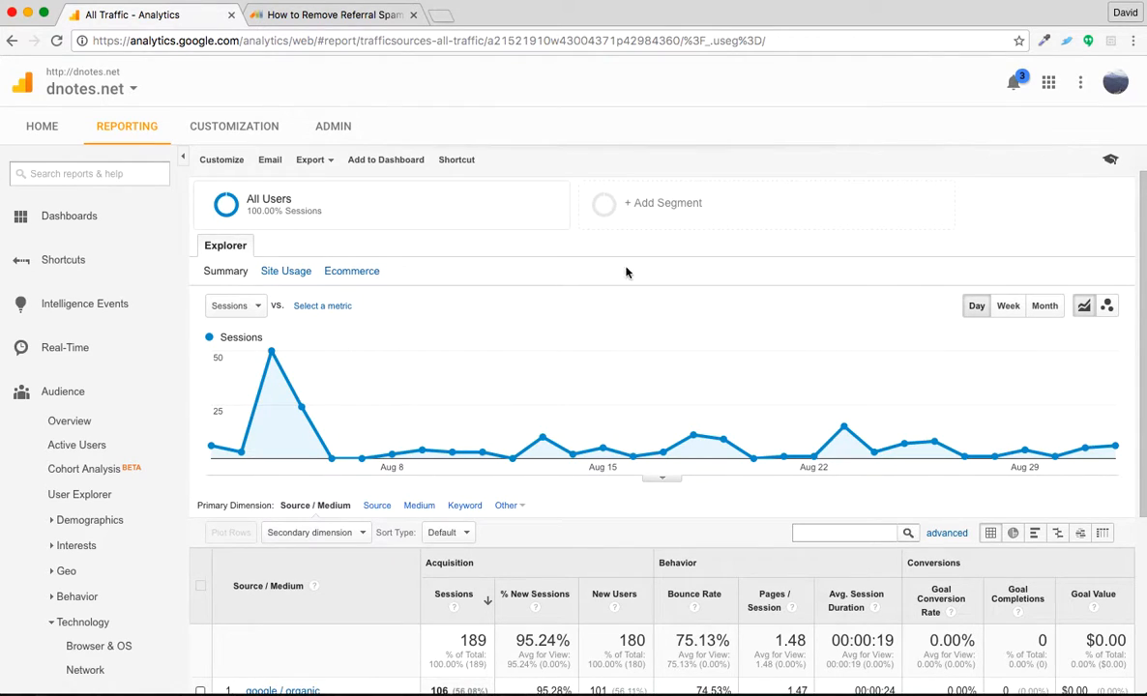
{"action": "left_click", "coordinate": [738, 215]}
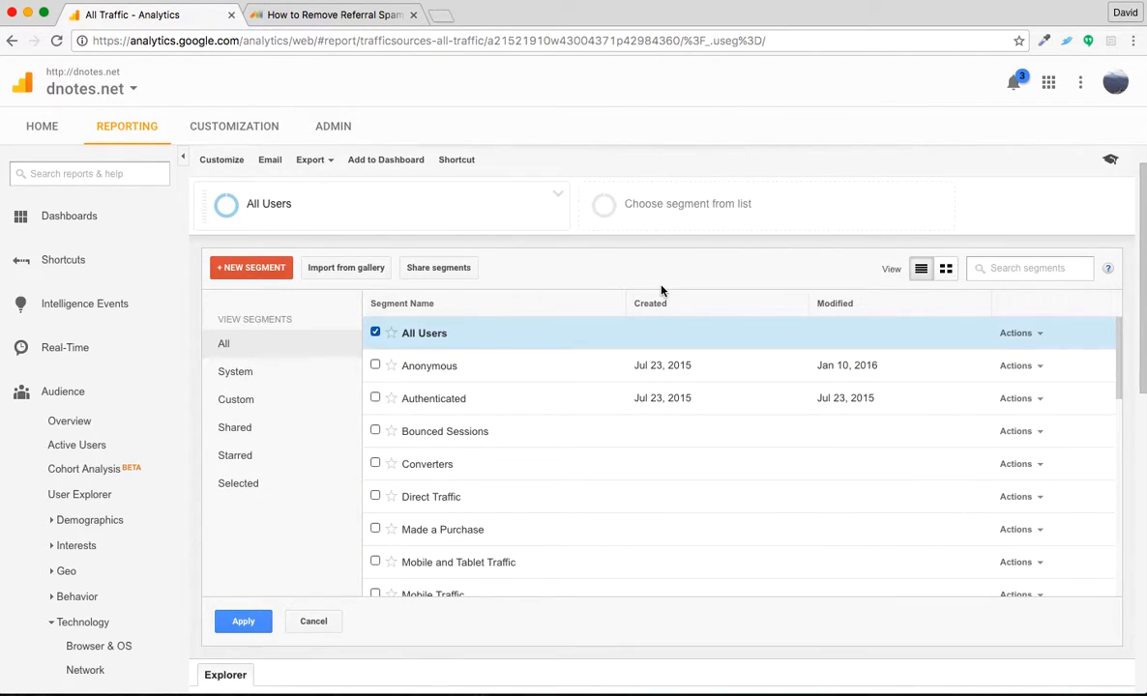
{"action": "left_click", "coordinate": [242, 271]}
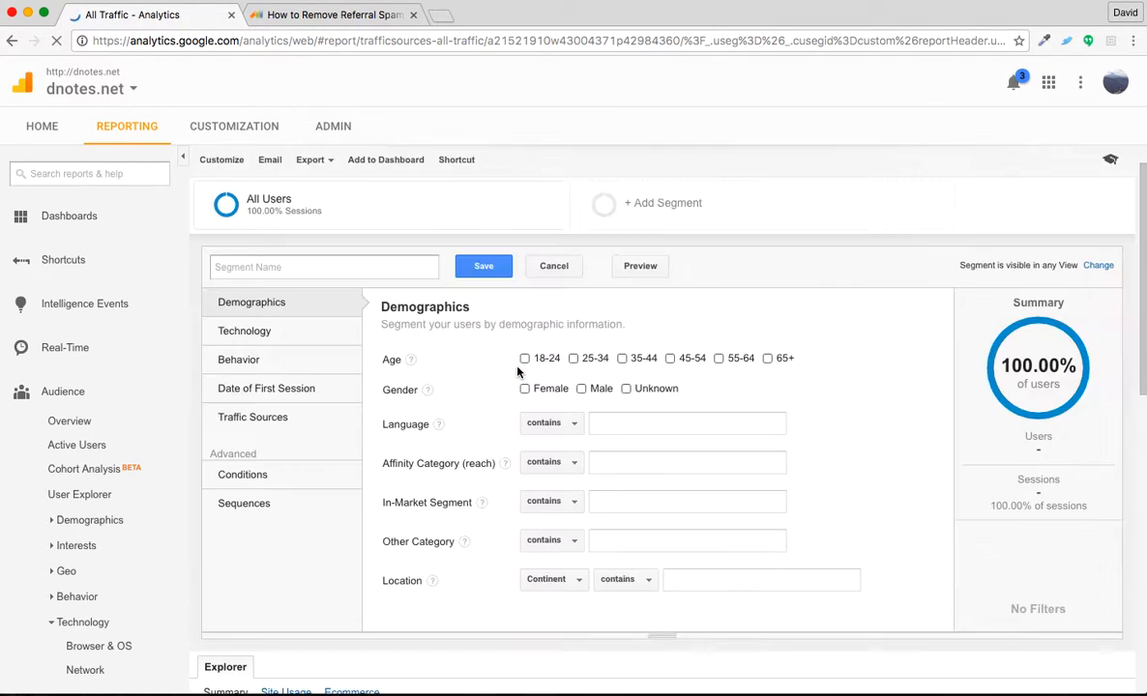
{"action": "left_click", "coordinate": [247, 475]}
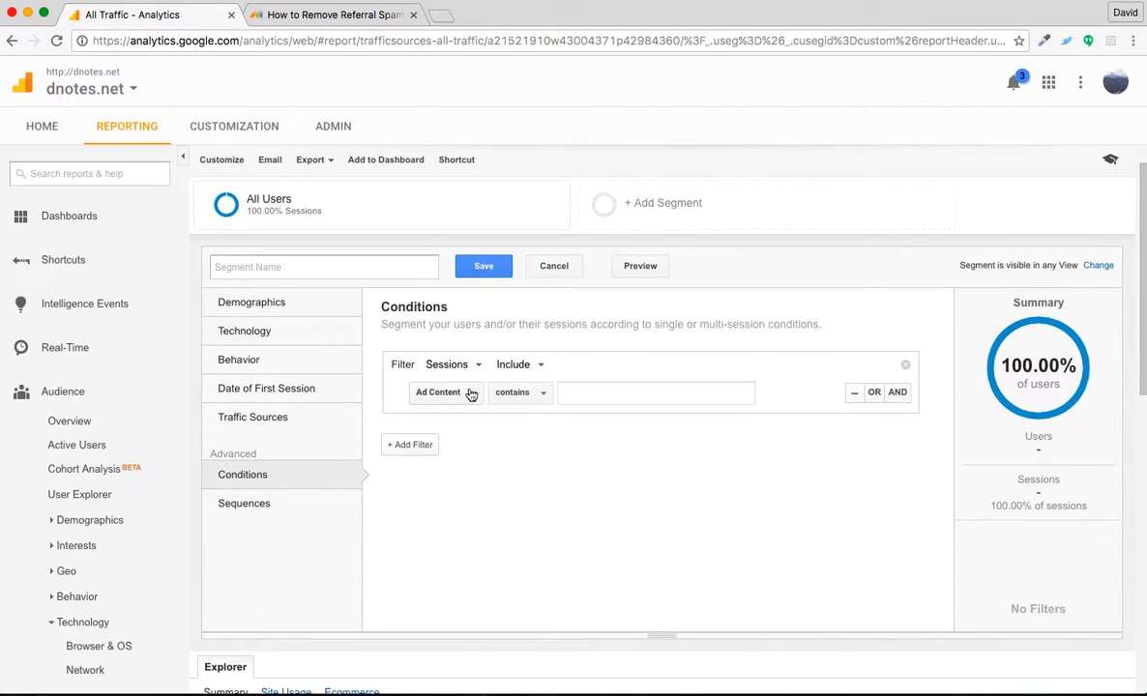
- Set the segment's included-sessions filter to the Hostname dimension with the "exactly matches" operator
{"action": "left_click", "coordinate": [469, 394]}
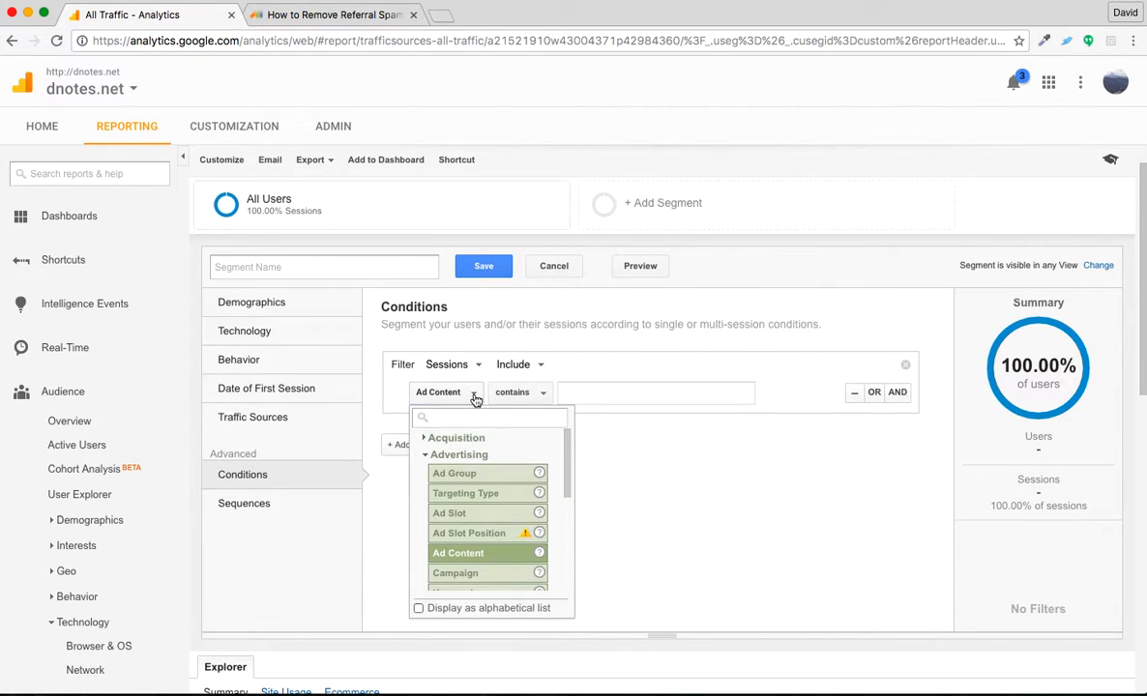
{"action": "left_click", "coordinate": [474, 394]}
{"action": "left_click", "coordinate": [527, 368]}
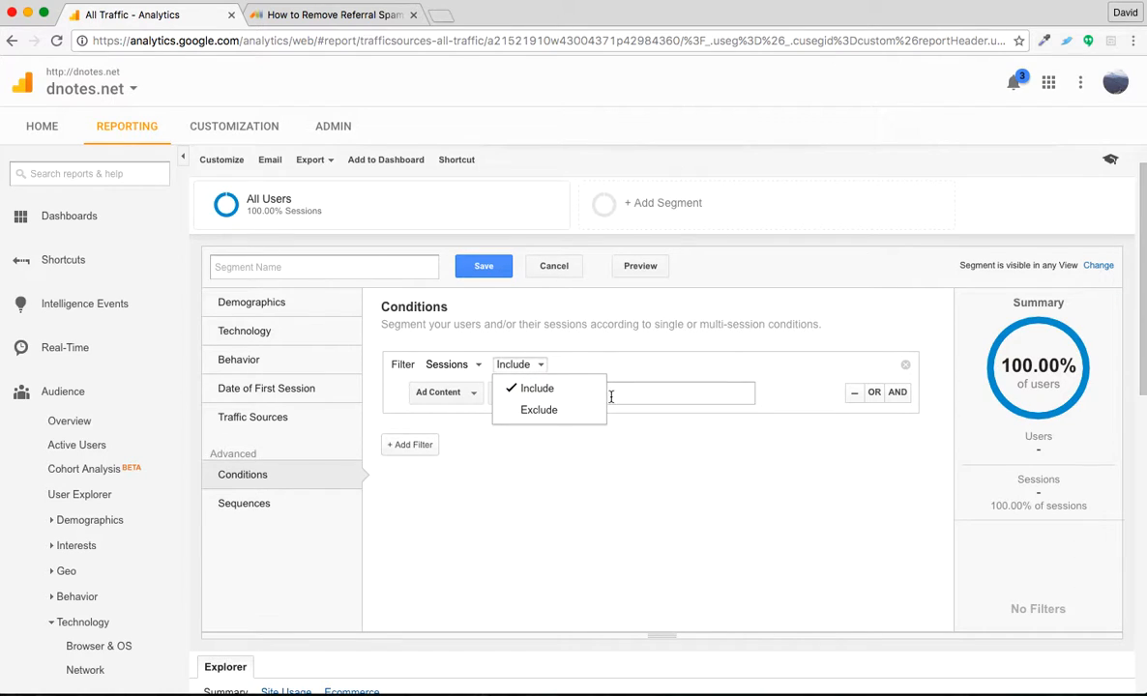
{"action": "left_click", "coordinate": [454, 396]}
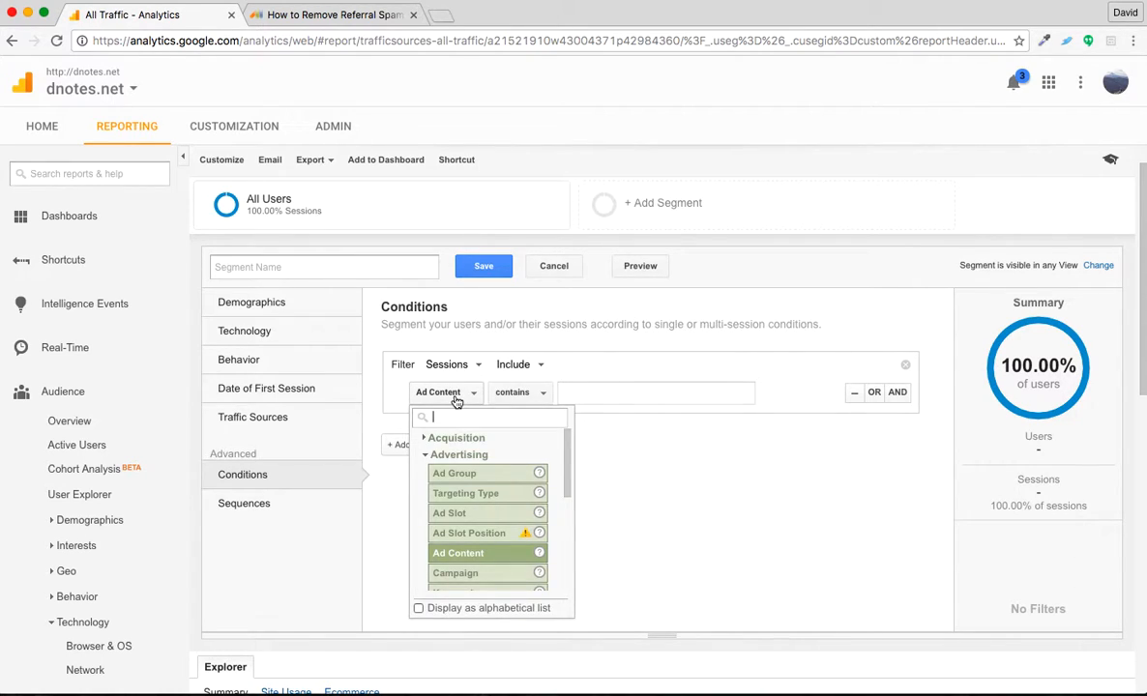
{"action": "type", "text": "hostname"}
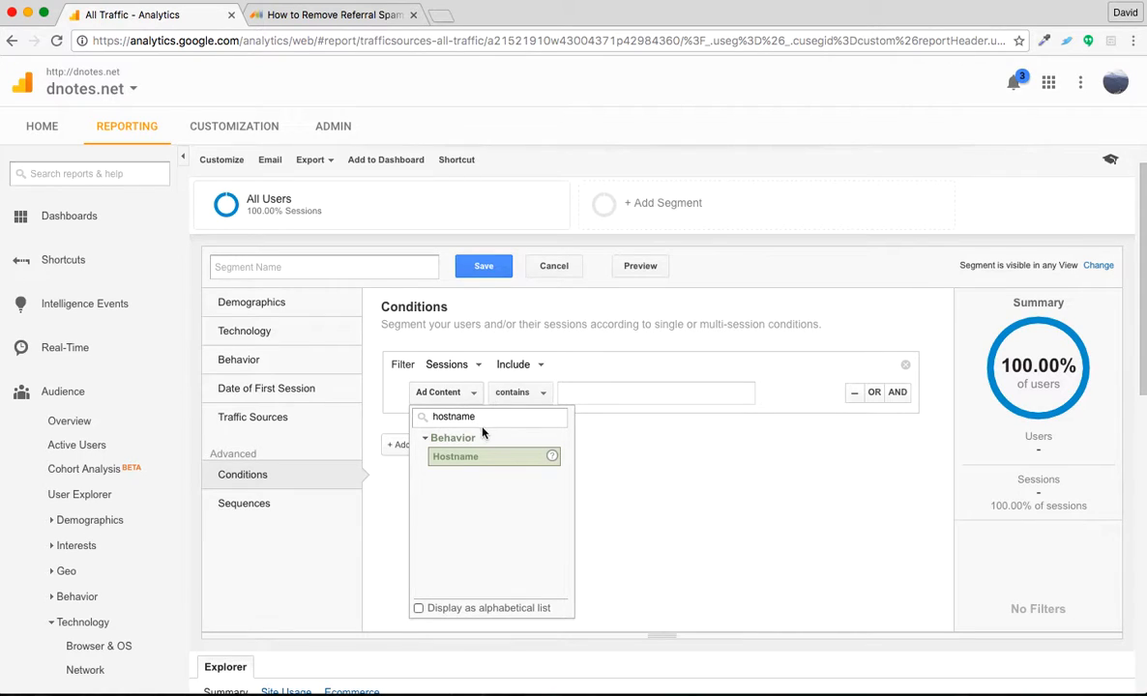
{"action": "left_click", "coordinate": [471, 456]}
{"action": "left_click", "coordinate": [532, 396]}
{"action": "left_click", "coordinate": [537, 423]}
- Enter dnotes.net as the value of the Hostname condition
{"action": "left_click", "coordinate": [595, 392]}
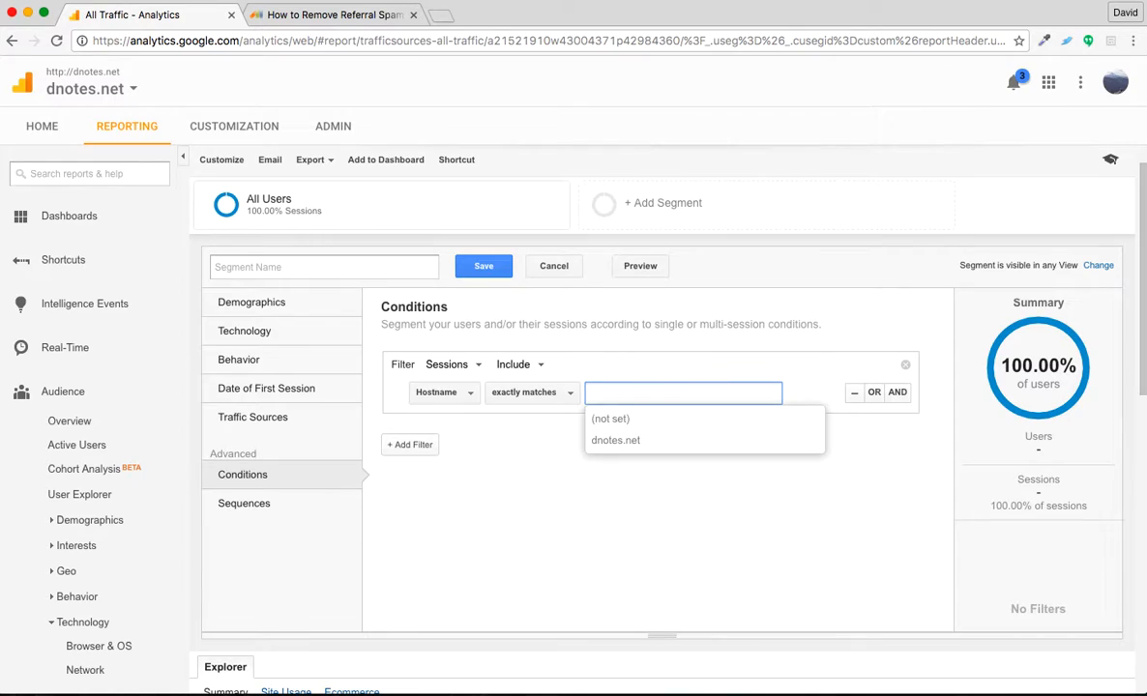
{"action": "type", "text": "googl"}
{"action": "key", "text": "BackSpace"}
{"action": "key", "text": "BackSpace"}
{"action": "key", "text": "BackSpace"}
{"action": "key", "text": "BackSpace"}
{"action": "key", "text": "BackSpace"}
{"action": "type", "text": "dnotes.net"}
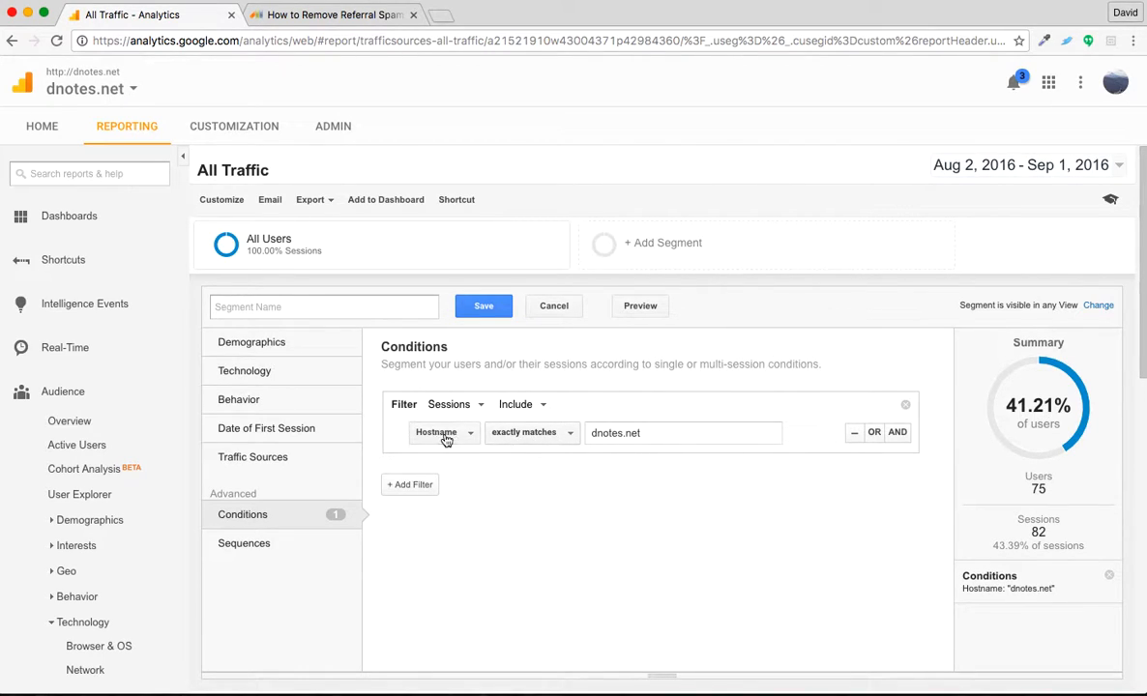
{"action": "left_click", "coordinate": [650, 435]}
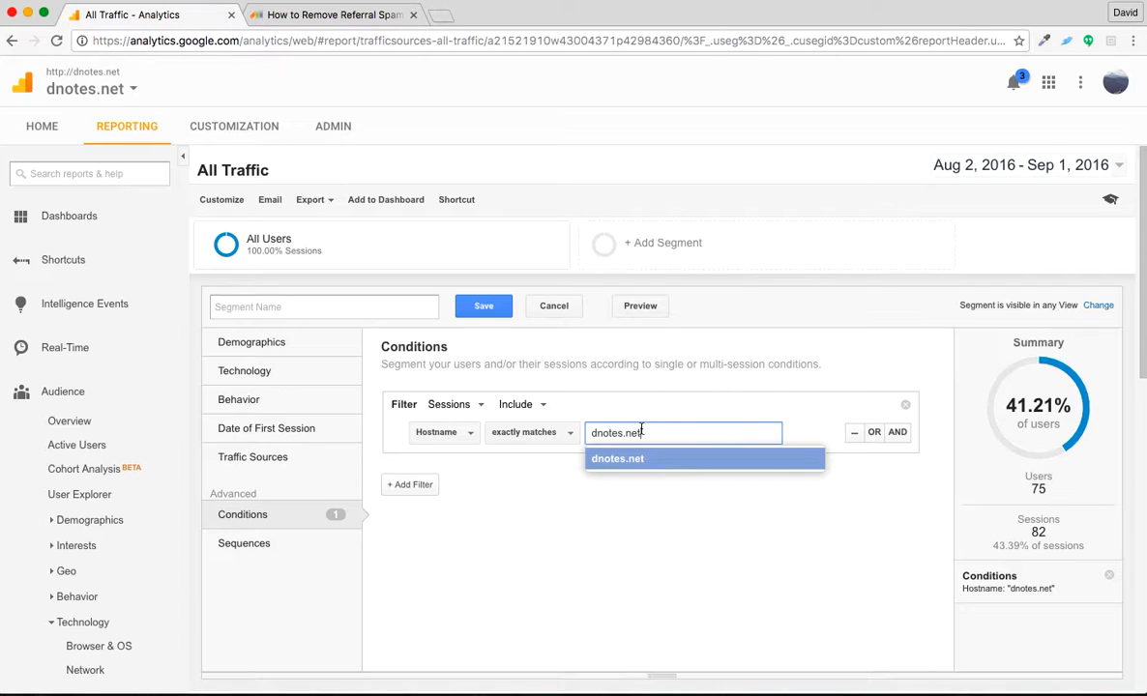
{"action": "left_click", "coordinate": [527, 491]}
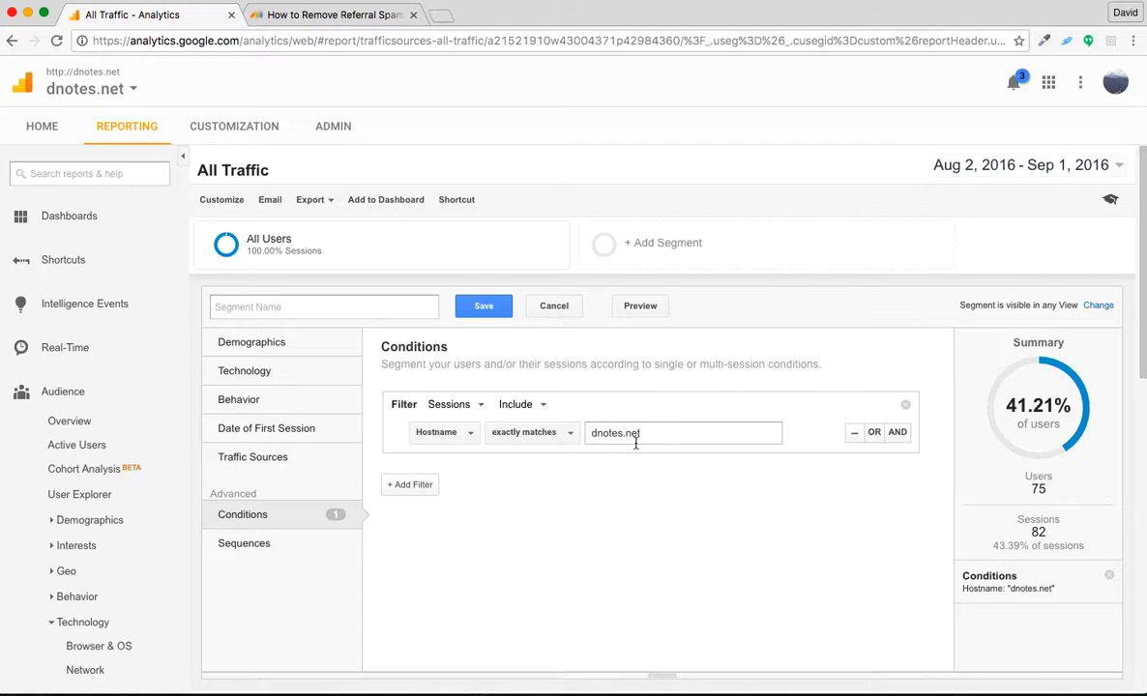
- Add a second filter that excludes sessions, using Source as its dimension
{"action": "left_click", "coordinate": [406, 486]}
{"action": "left_click", "coordinate": [473, 488]}
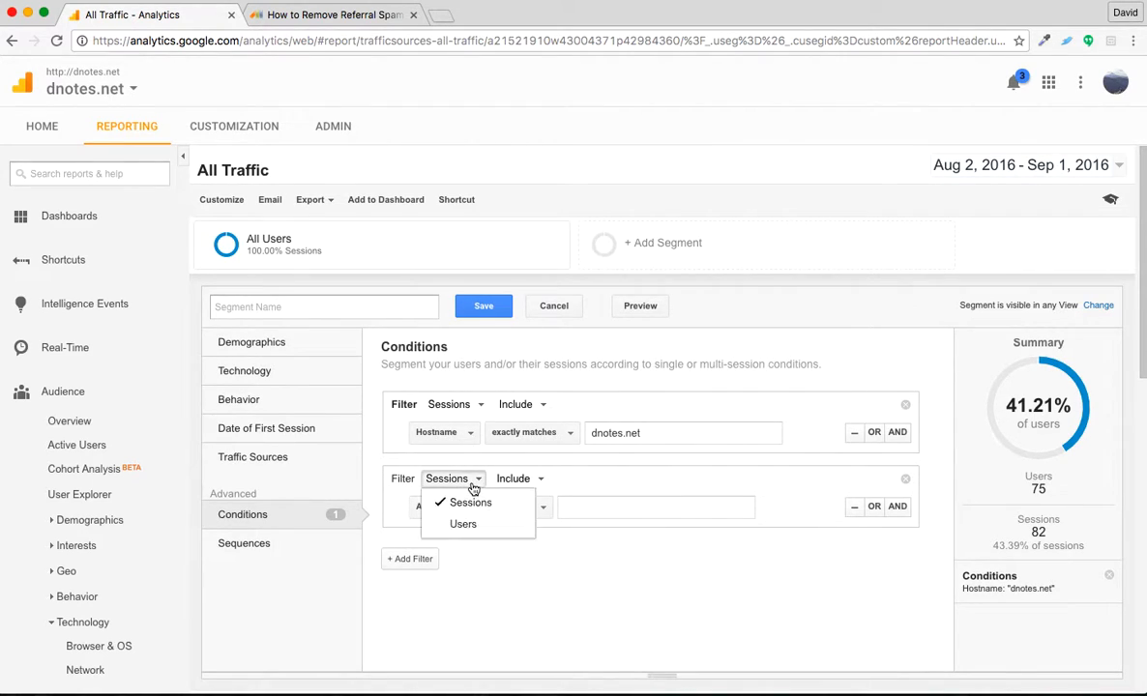
{"action": "left_click", "coordinate": [539, 481]}
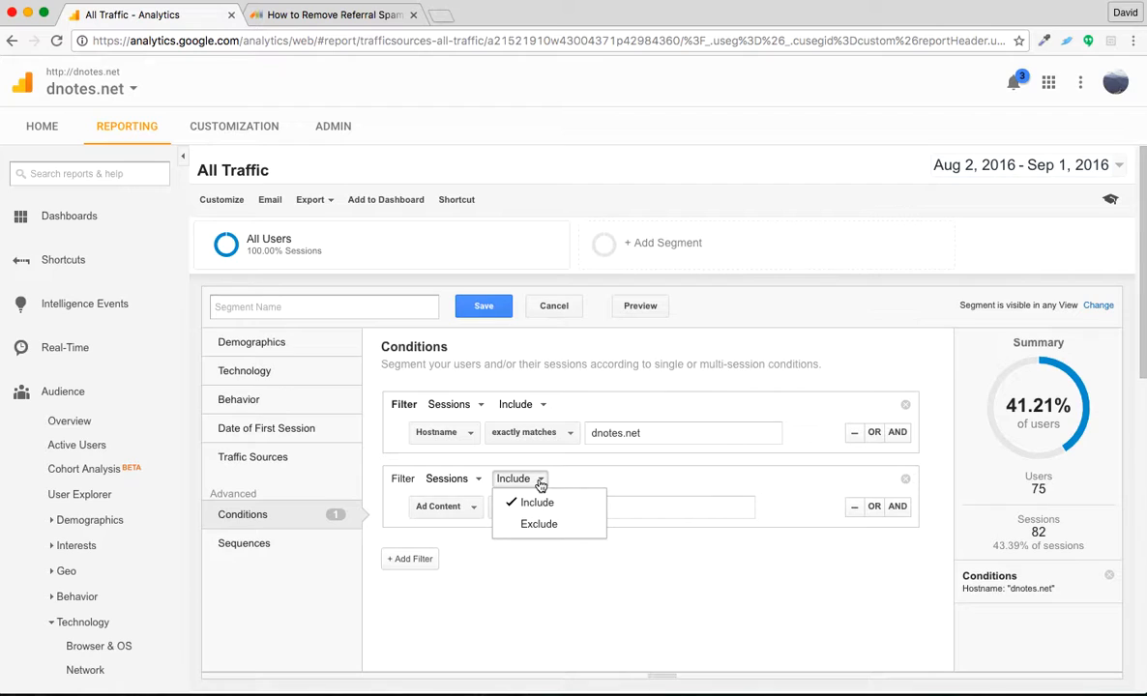
{"action": "left_click", "coordinate": [539, 524]}
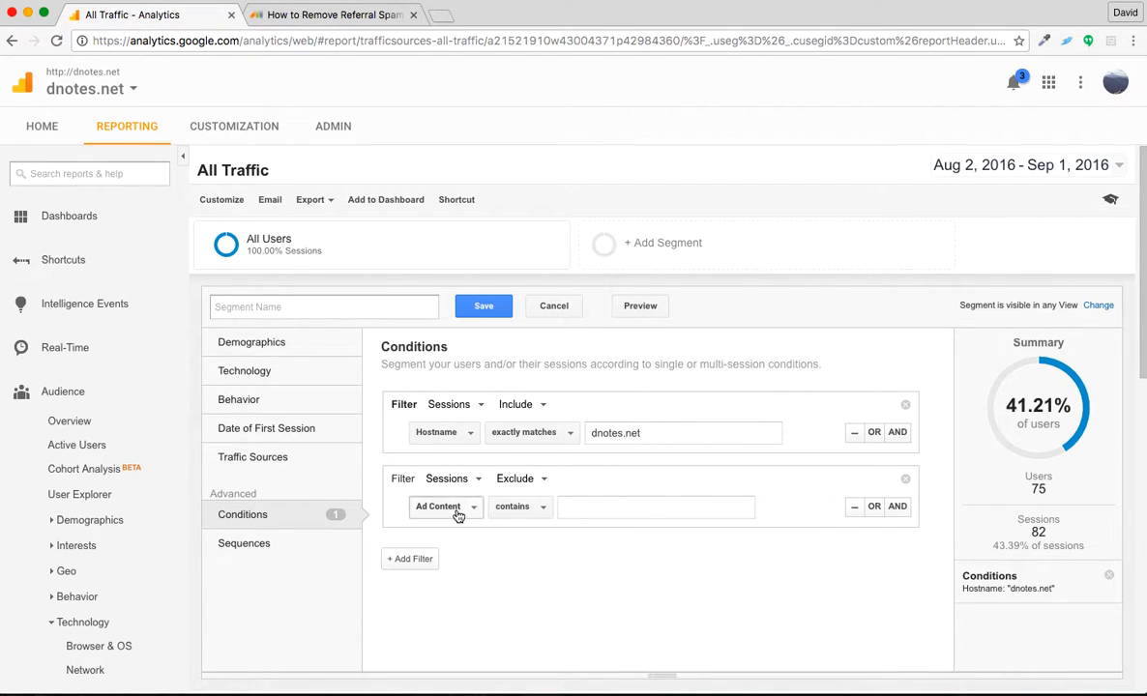
{"action": "left_click", "coordinate": [459, 513]}
{"action": "type", "text": "source"}
{"action": "key", "text": "Down"}
{"action": "key", "text": "Return"}
{"action": "left_click", "coordinate": [592, 506]}
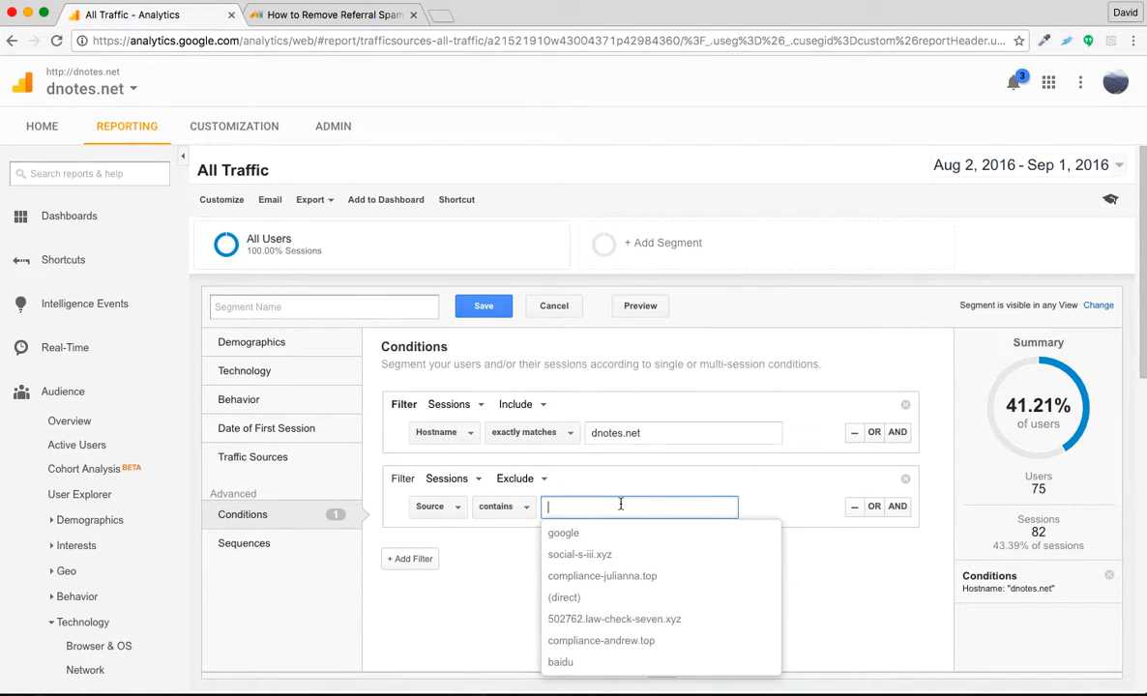
{"action": "type", "text": "xyz"}
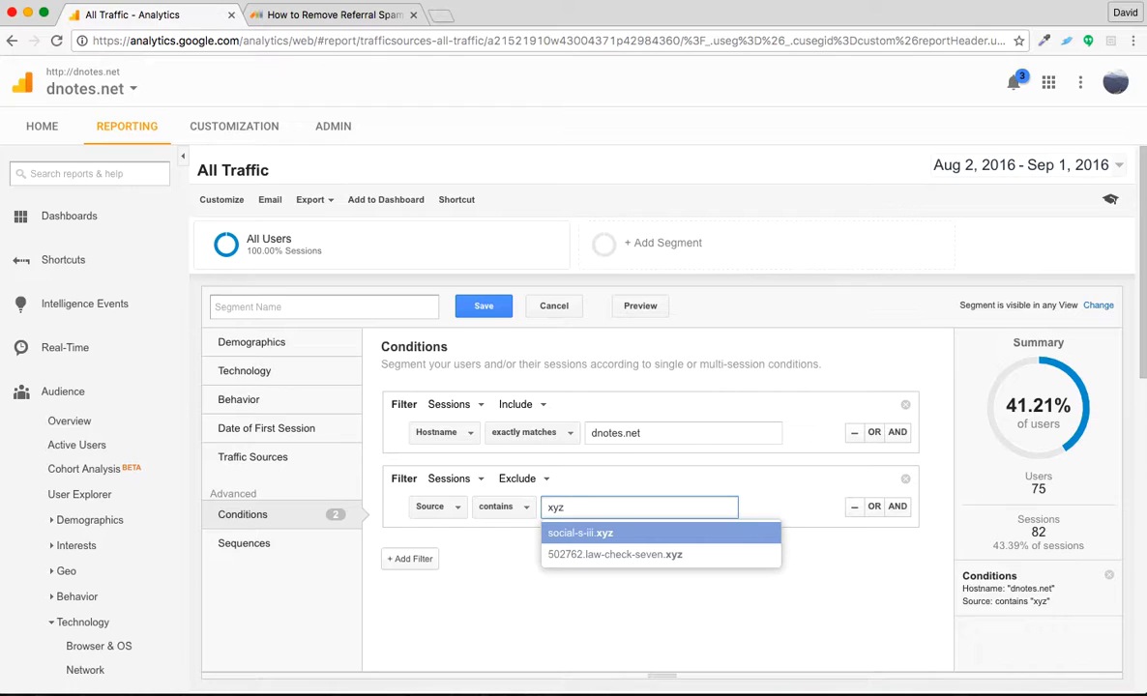
{"action": "type", "text": "$"}
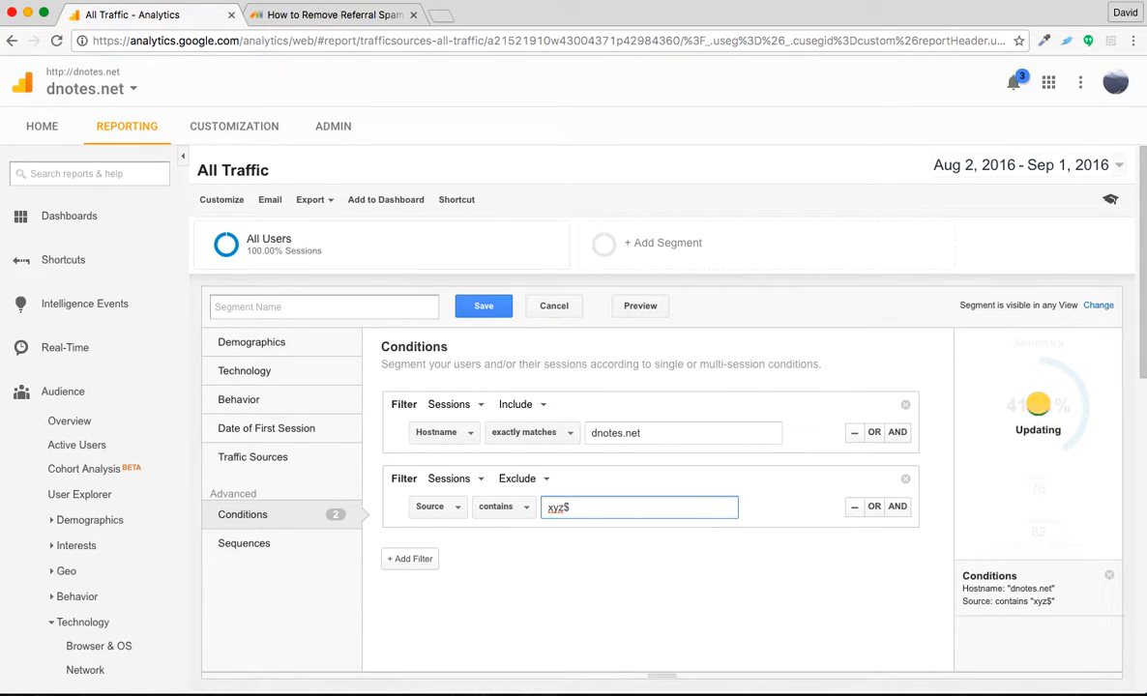
{"action": "type", "text": "|"}
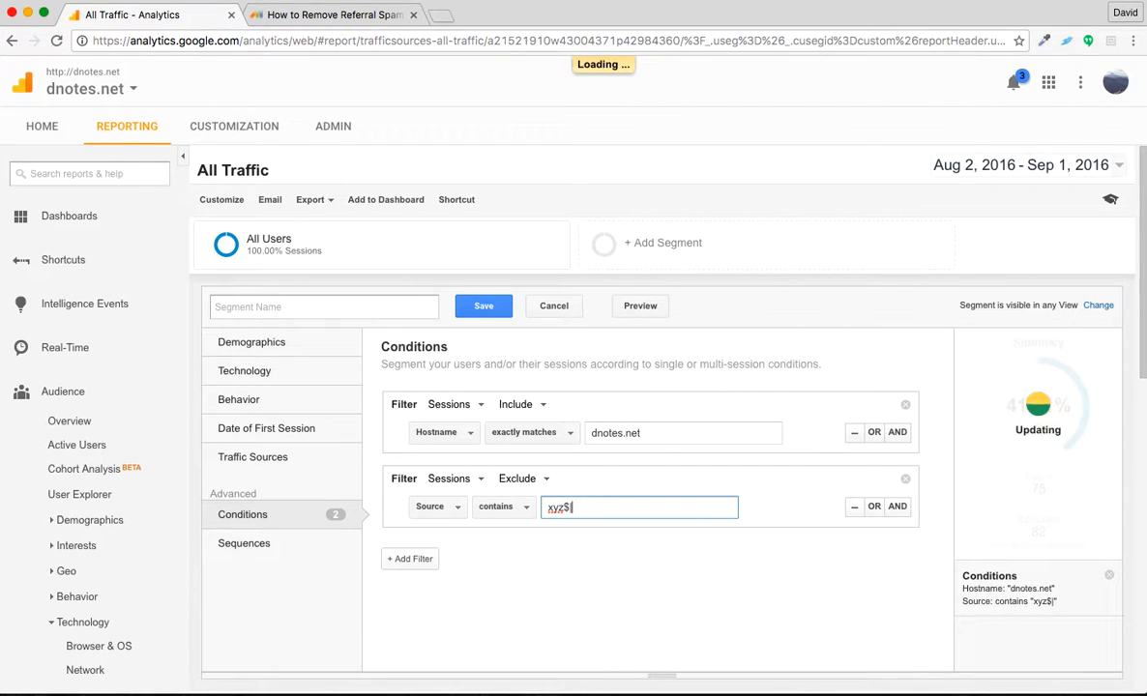
{"action": "key", "text": "BackSpace"}
{"action": "key", "text": "BackSpace"}
{"action": "key", "text": "BackSpace"}
{"action": "key", "text": "BackSpace"}
{"action": "key", "text": "BackSpace"}
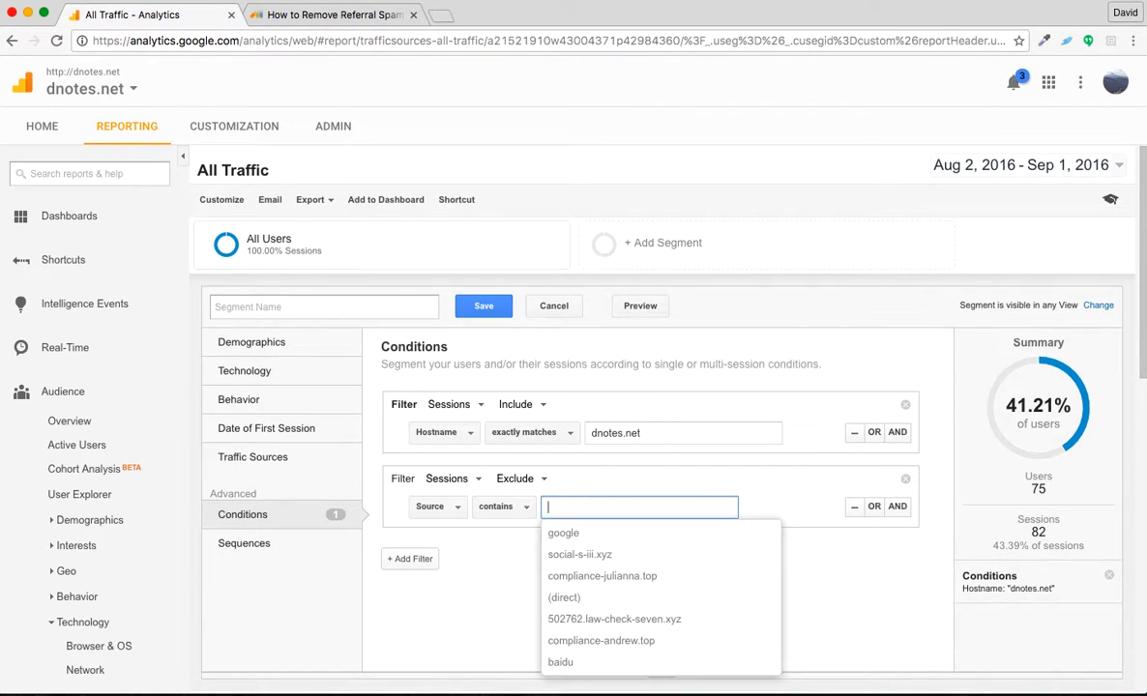
- Set the excluded Source condition to "matches regex" with the expression xyz$|top$
{"action": "left_click", "coordinate": [518, 508]}
{"action": "left_click", "coordinate": [543, 407]}
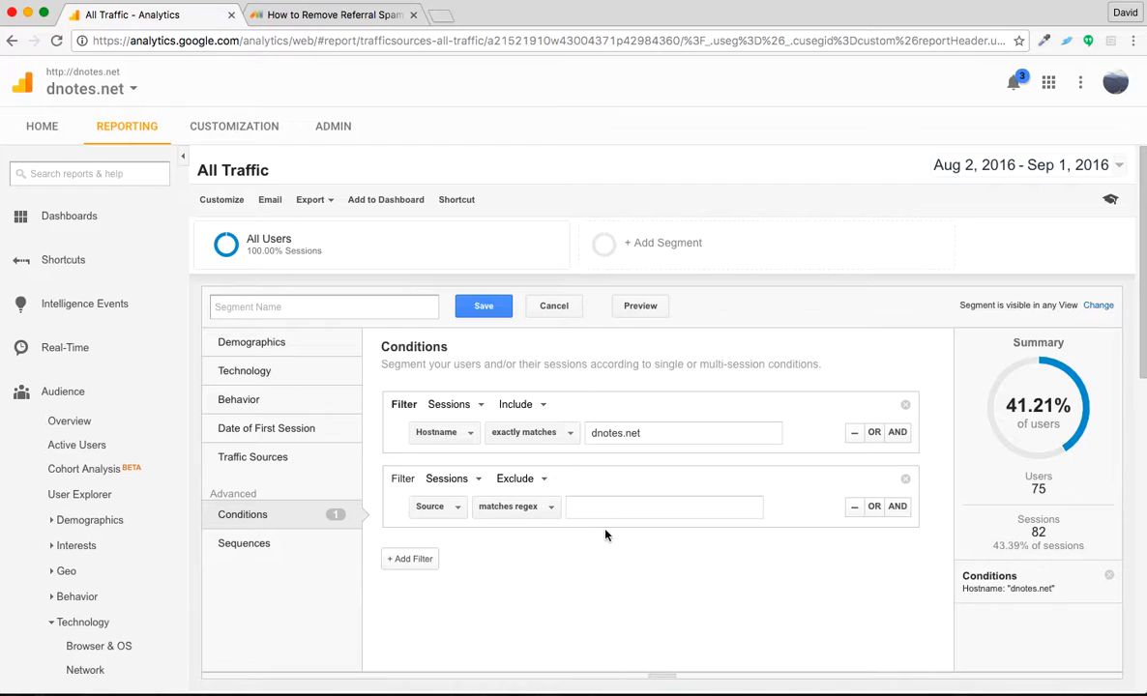
{"action": "left_click", "coordinate": [598, 511]}
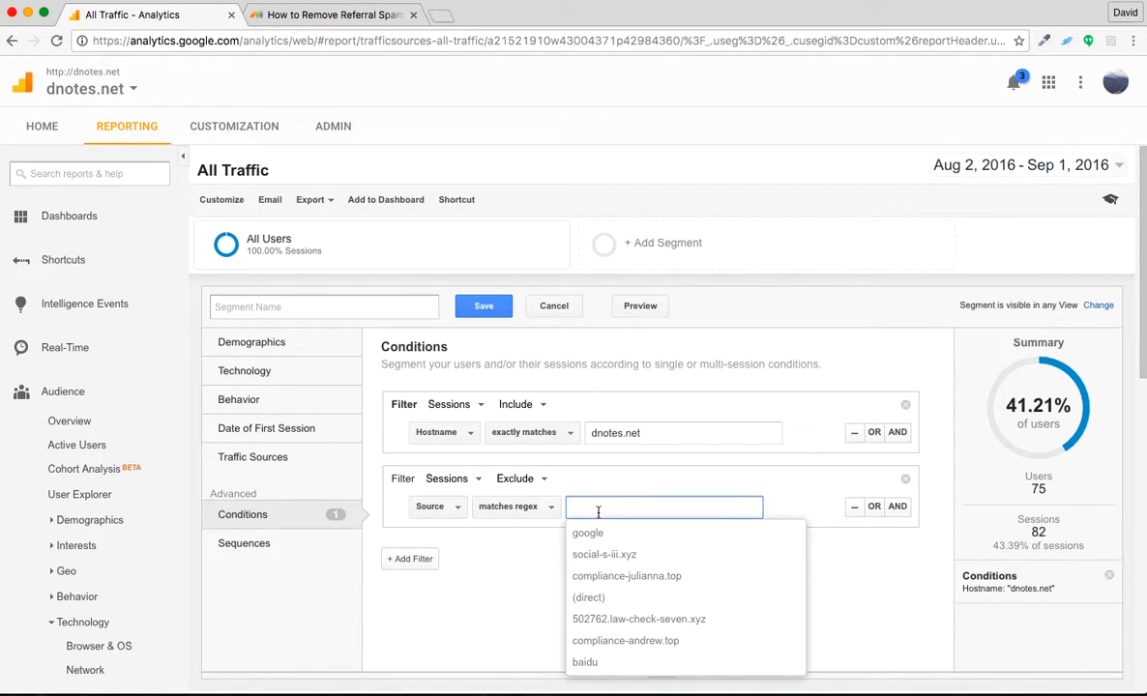
{"action": "type", "text": "xyz"}
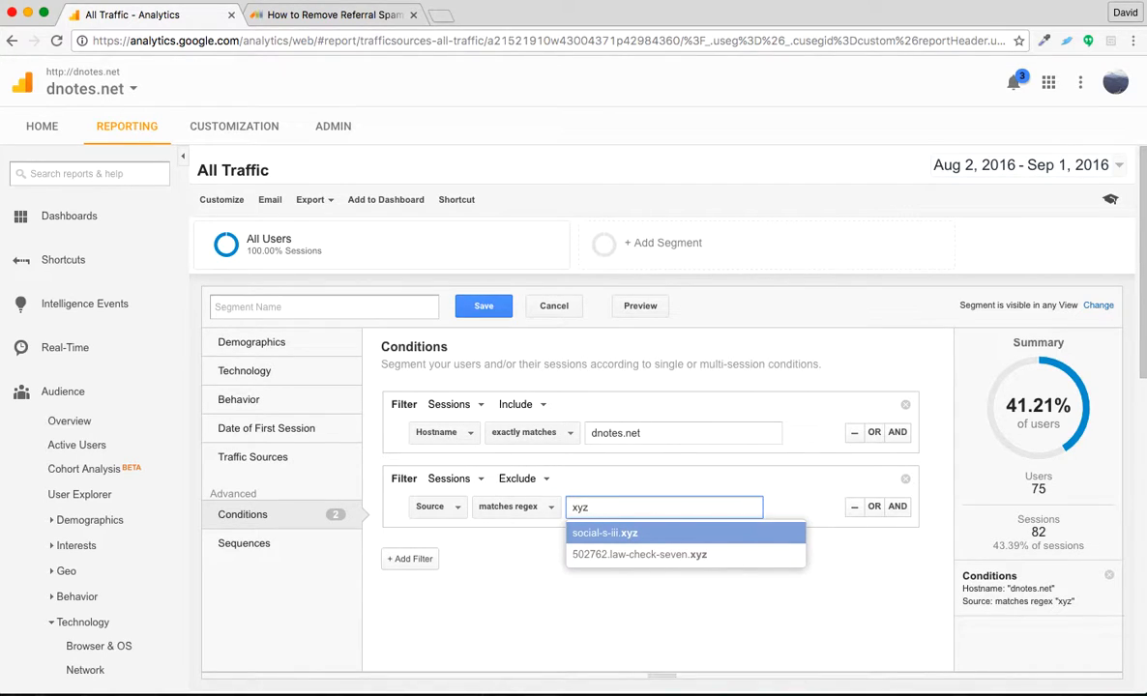
{"action": "type", "text": "$|"}
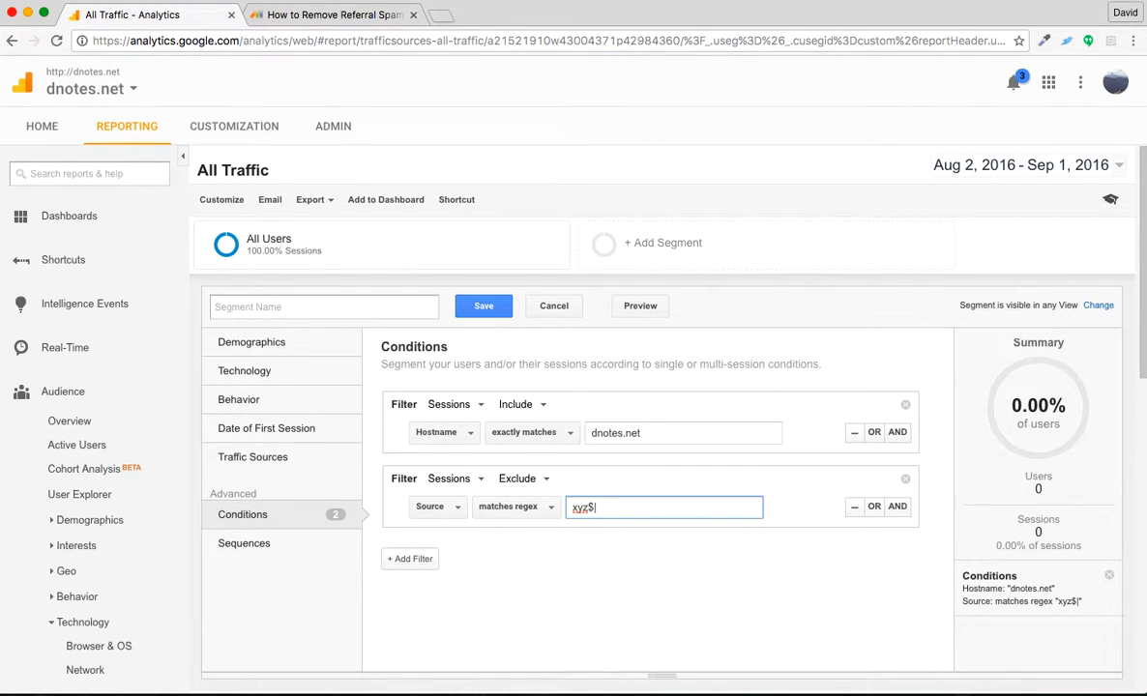
{"action": "type", "text": "top$"}
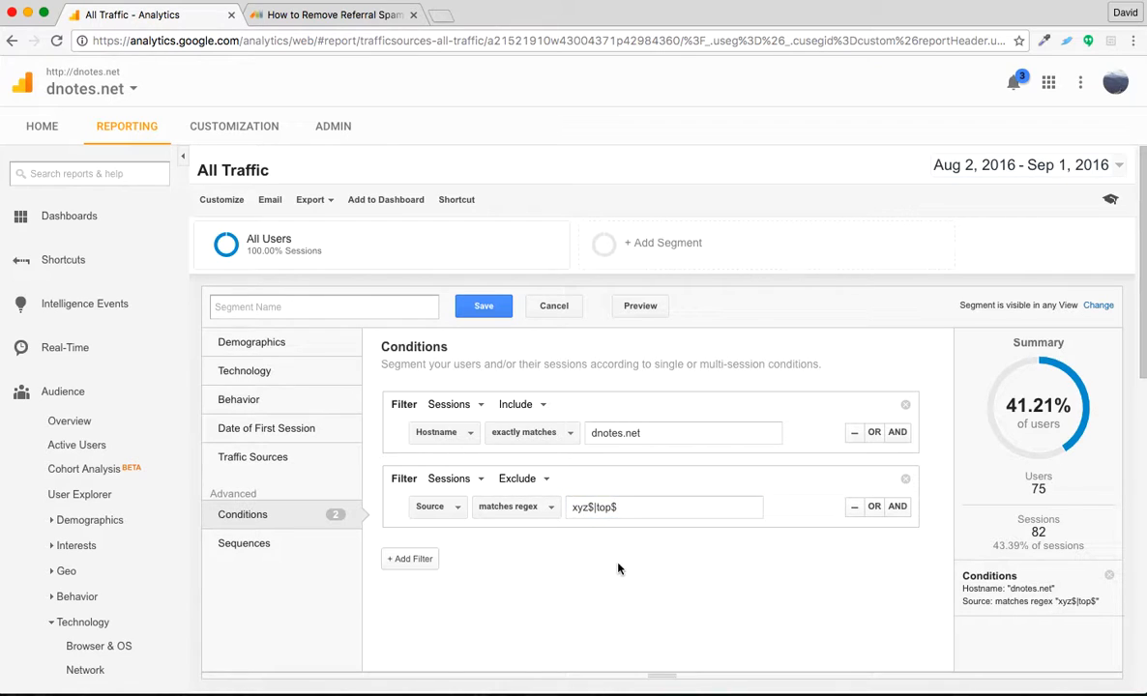
- Name the new segment -Spam and save it so it applies to the report
{"action": "left_click", "coordinate": [488, 312]}
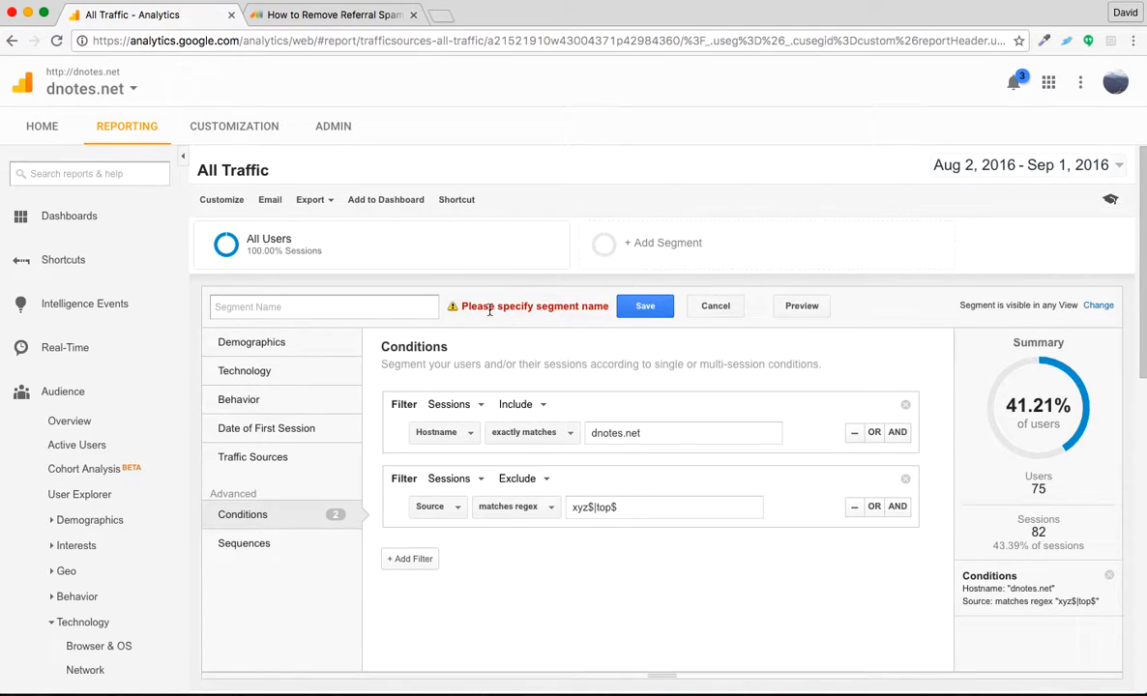
{"action": "left_click", "coordinate": [359, 305]}
{"action": "type", "text": "-Spam"}
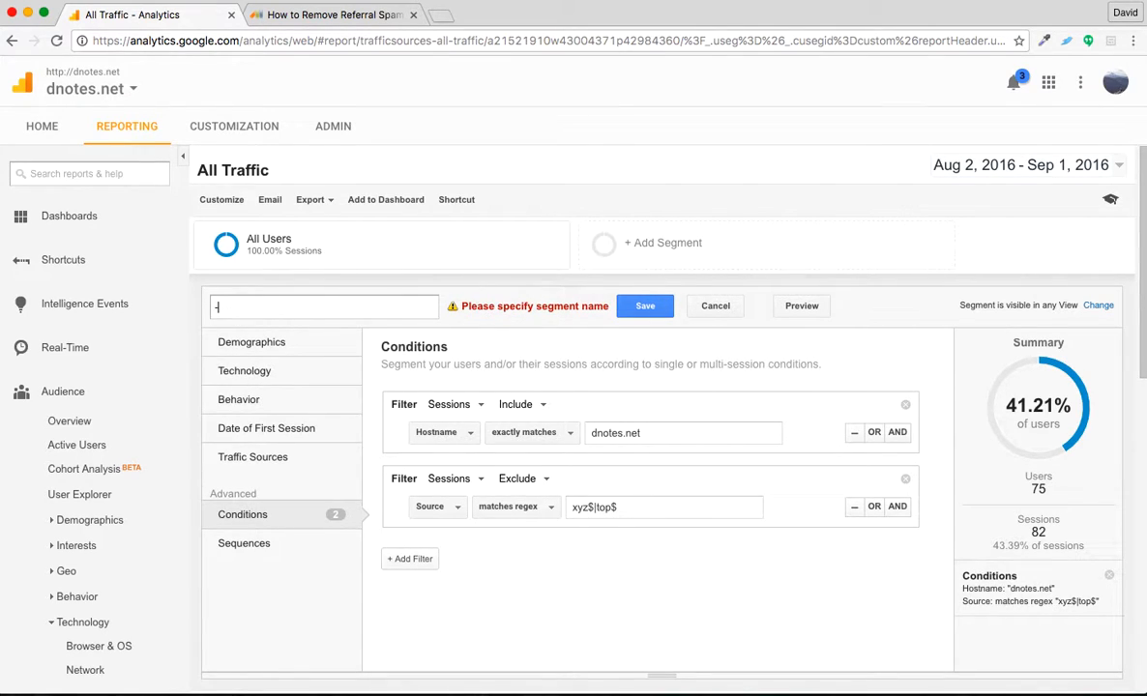
{"action": "left_click", "coordinate": [637, 310]}
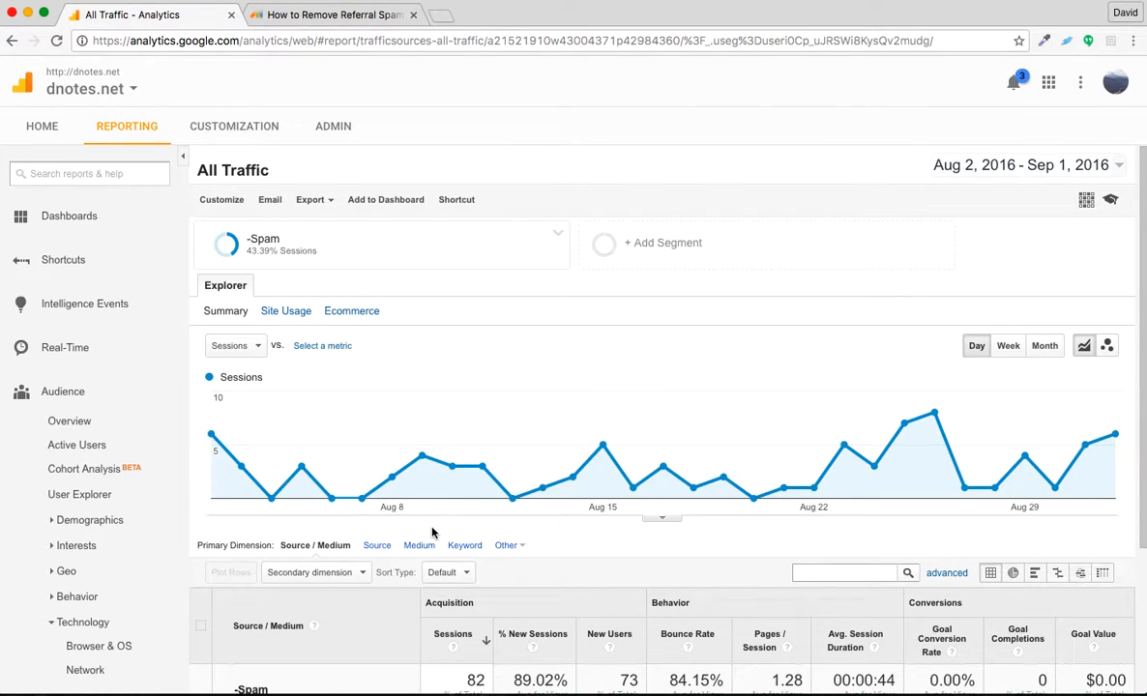
- Open the Audience Overview report and apply the All Users segment alongside -Spam to compare them
{"action": "left_click", "coordinate": [66, 423]}
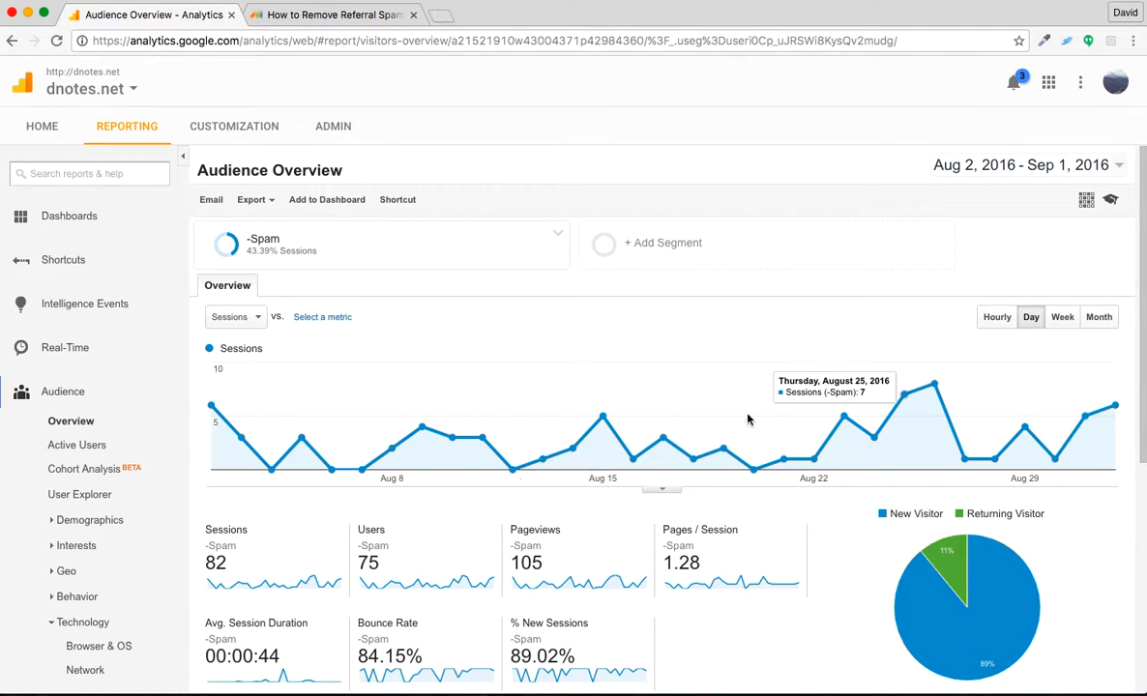
{"action": "left_click", "coordinate": [724, 257]}
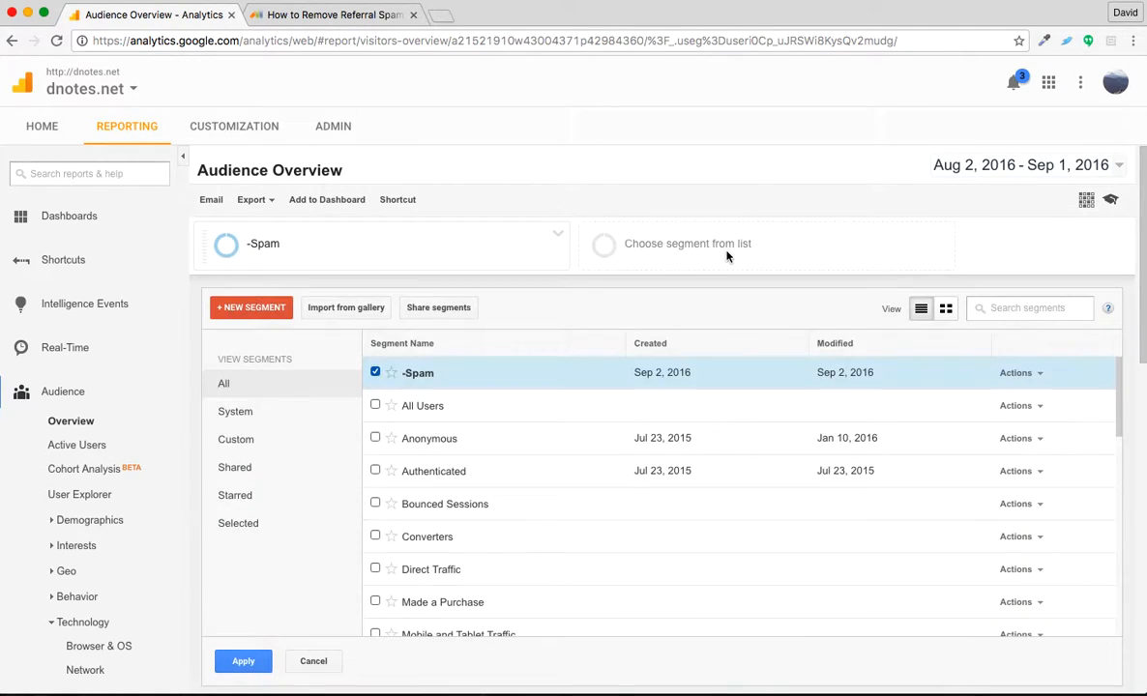
{"action": "left_click", "coordinate": [375, 405]}
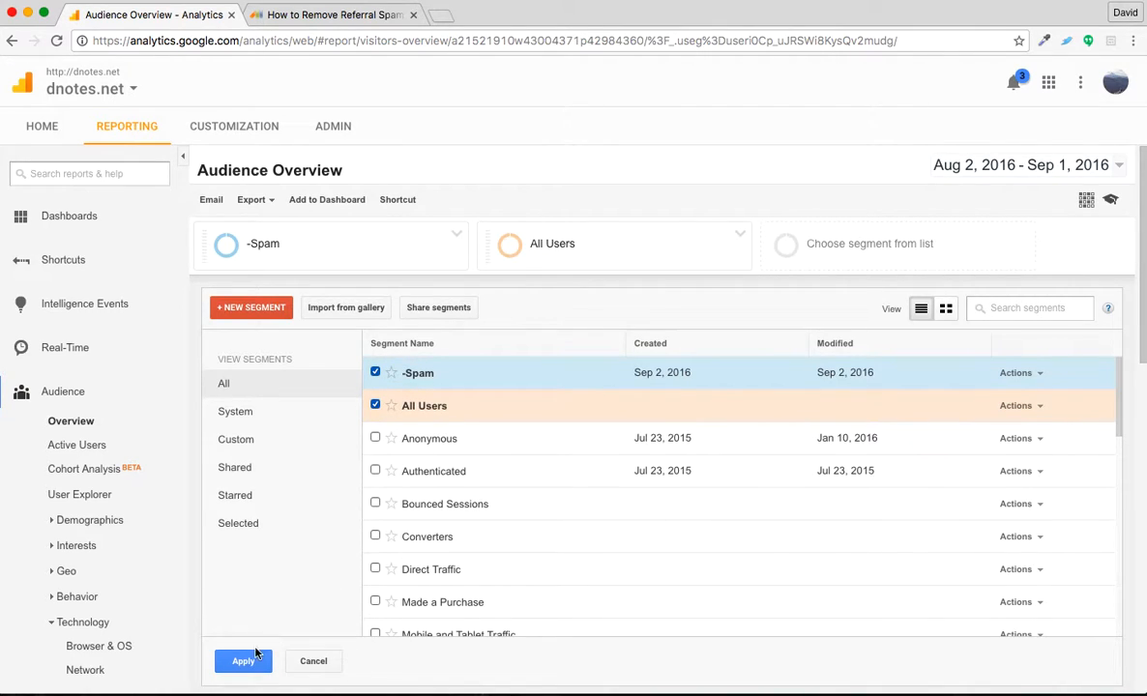
{"action": "left_click", "coordinate": [246, 663]}
{"action": "scroll", "coordinate": [871, 484], "scroll_direction": "down", "scroll_amount": 3}
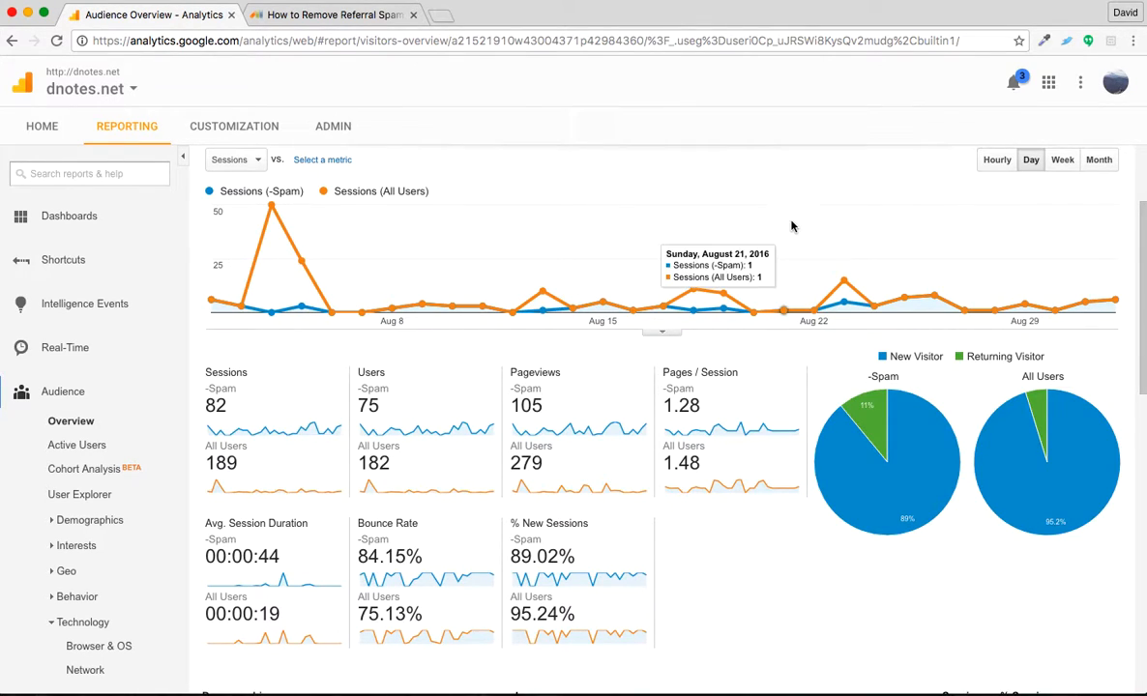
- Remove the All Users segment from the Audience Overview report, keeping only -Spam applied
{"action": "scroll", "coordinate": [791, 225], "scroll_direction": "up", "scroll_amount": 3}
{"action": "left_click", "coordinate": [945, 238]}
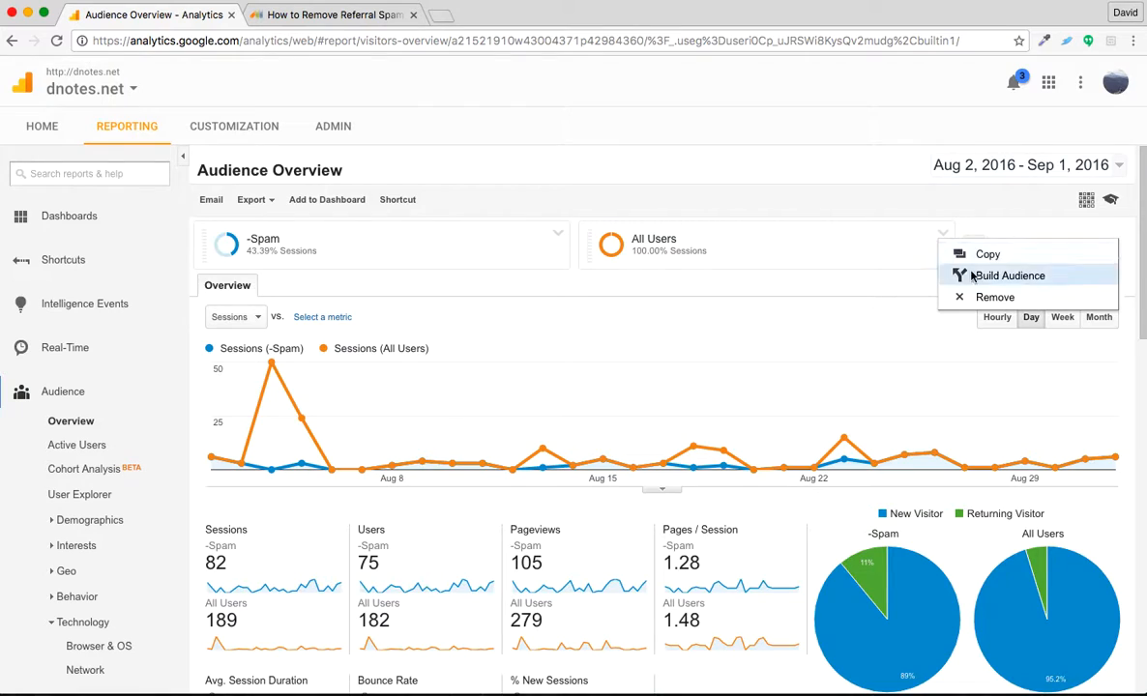
{"action": "left_click", "coordinate": [930, 294]}
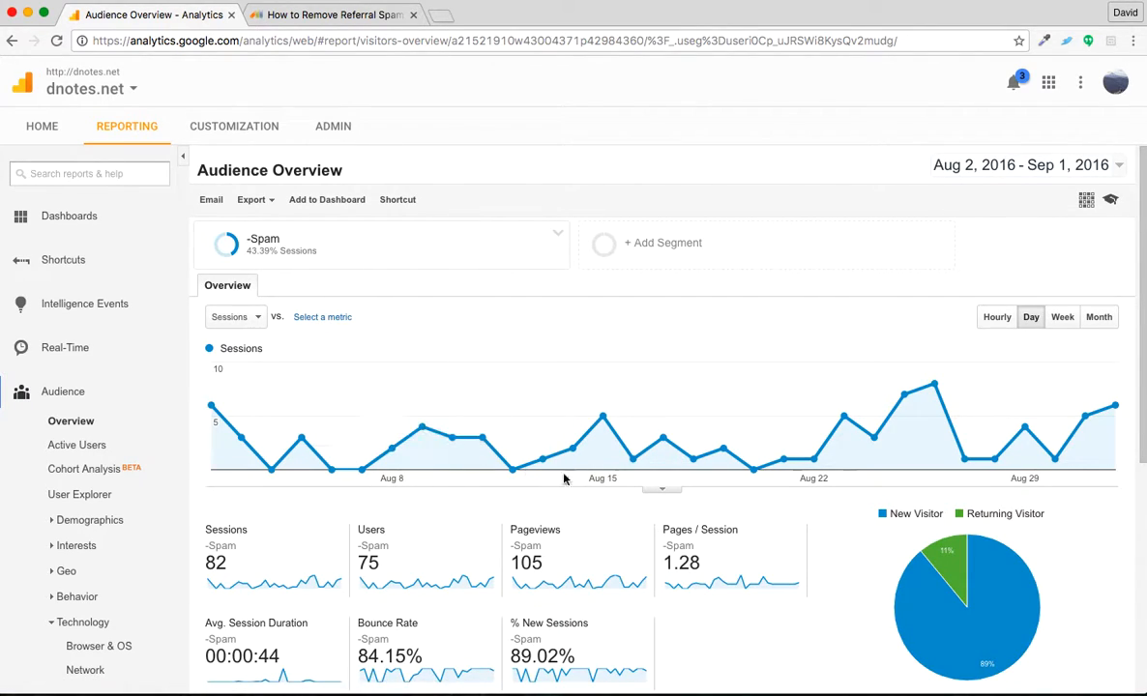
{"action": "mouse_move", "coordinate": [711, 465]}
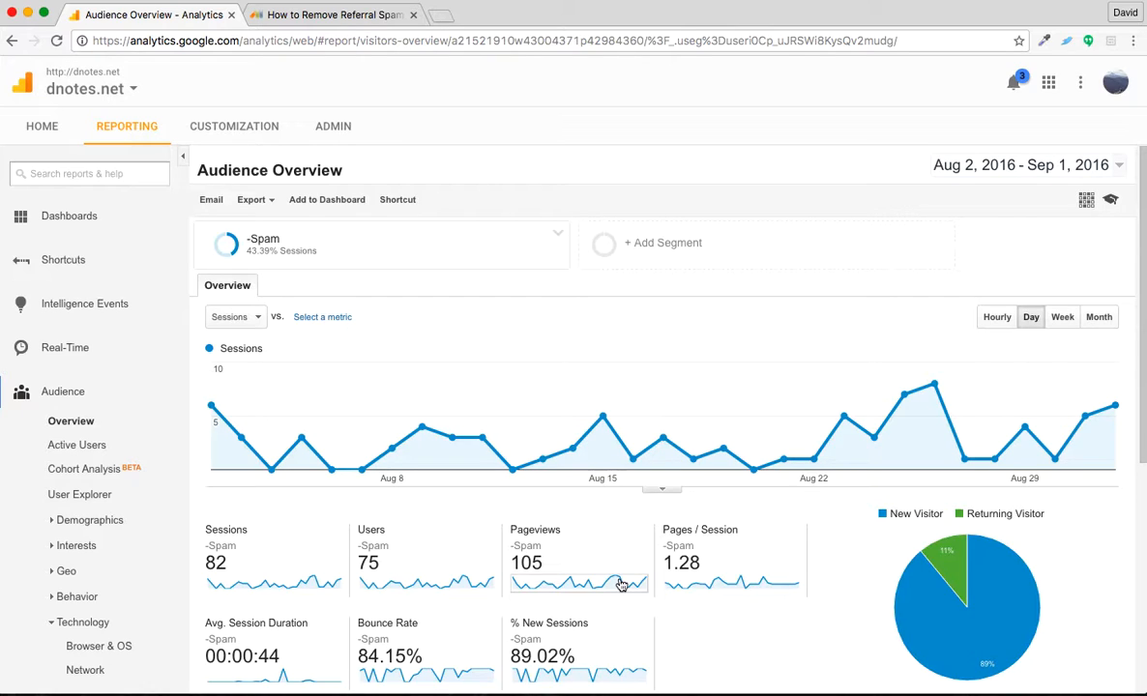
{"action": "scroll", "coordinate": [569, 402], "scroll_direction": "down", "scroll_amount": 1}
{"action": "scroll", "coordinate": [569, 399], "scroll_direction": "up", "scroll_amount": 1}
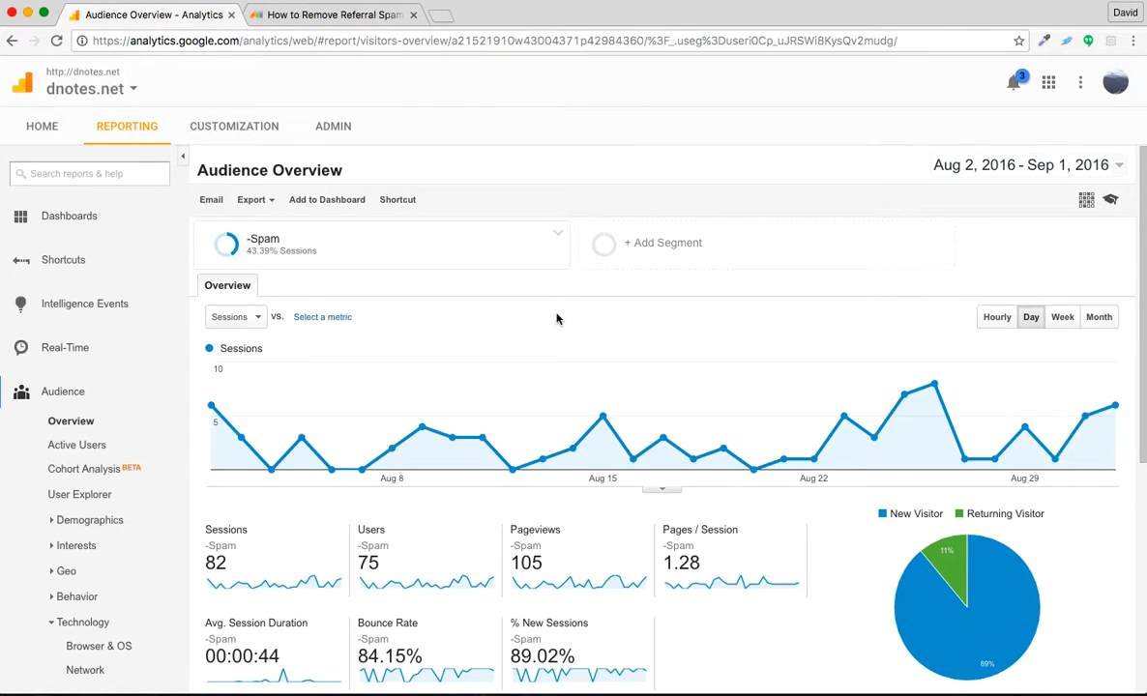
{"action": "mouse_move", "coordinate": [311, 240]}
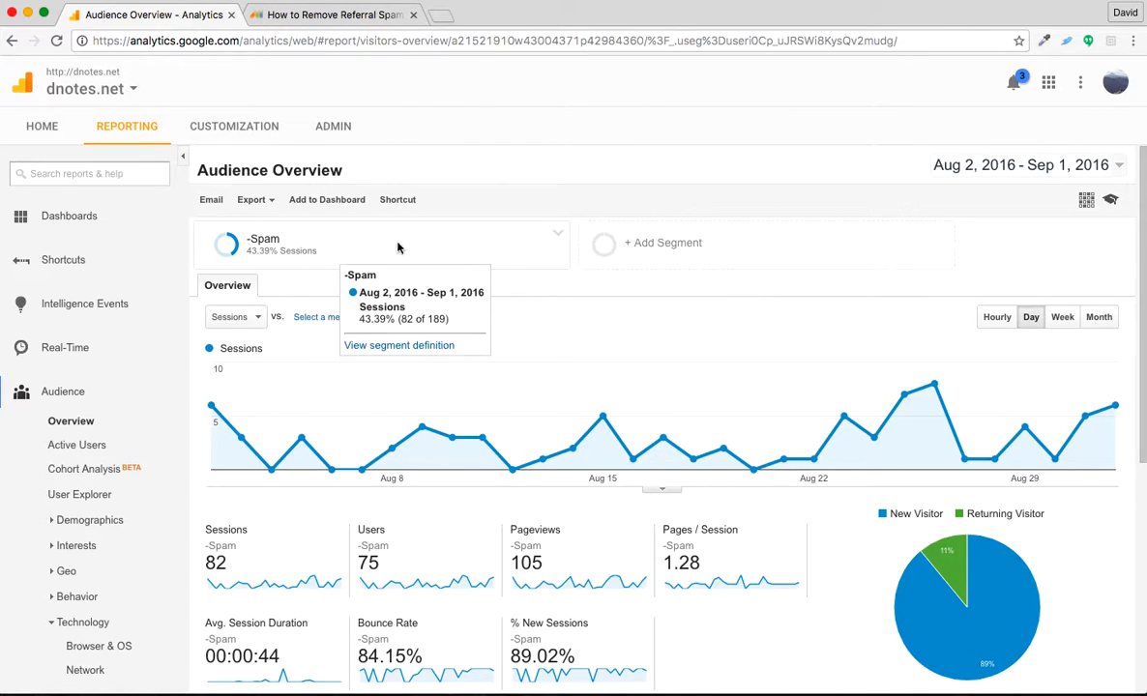
{"action": "mouse_move", "coordinate": [407, 236]}
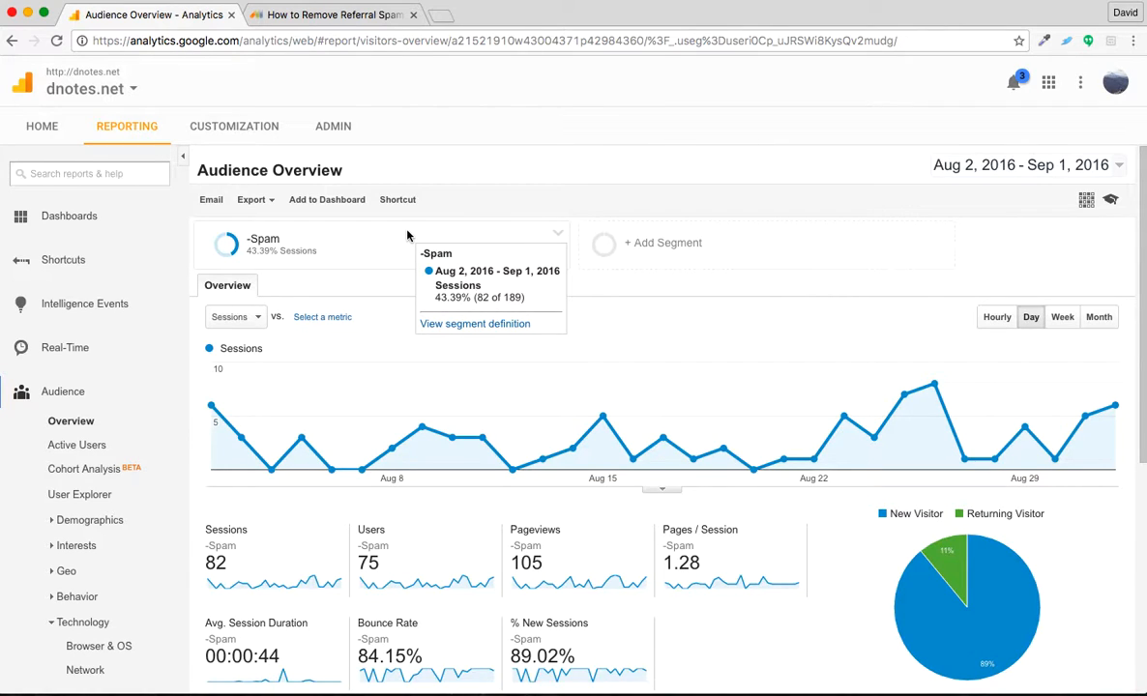
{"action": "scroll", "coordinate": [389, 404], "scroll_direction": "down", "scroll_amount": 3}
{"action": "scroll", "coordinate": [389, 404], "scroll_direction": "up", "scroll_amount": 3}
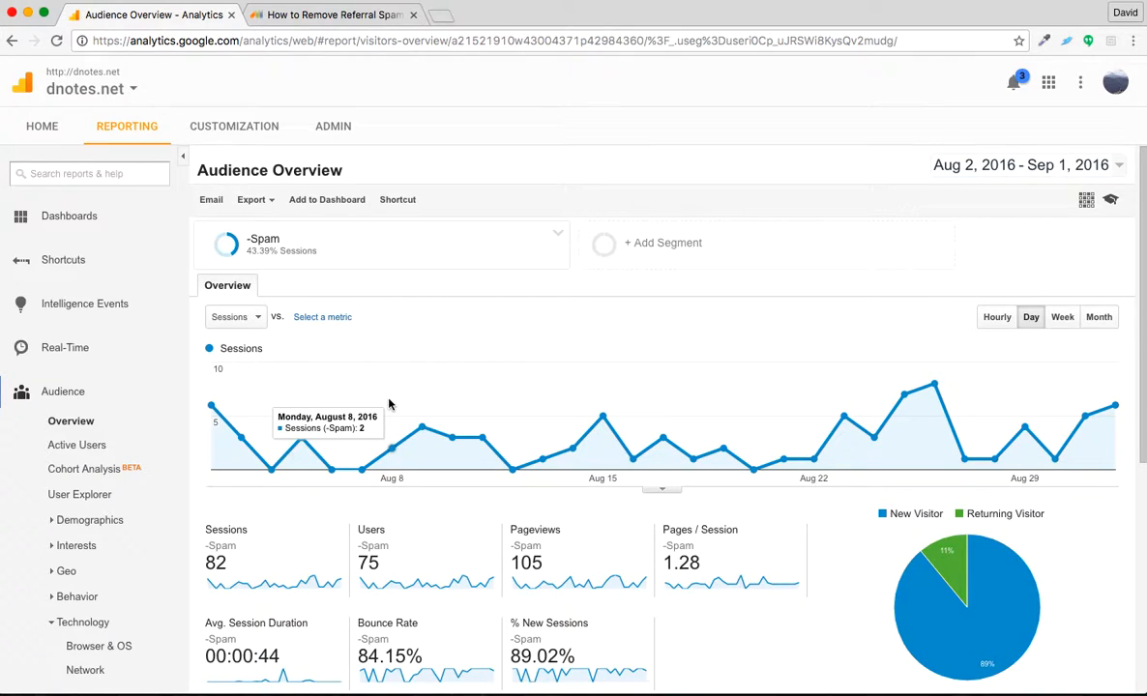